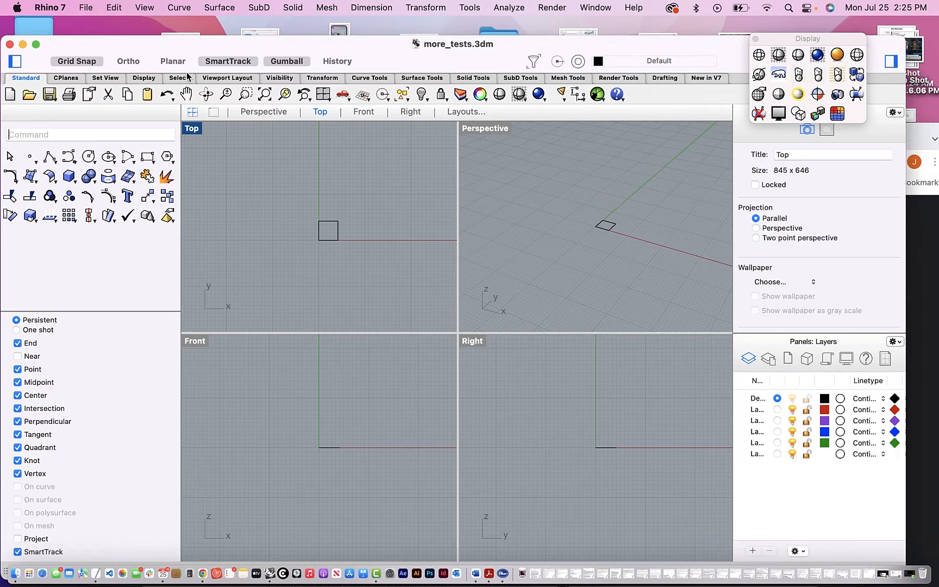
- Narrow the Top and Front viewports to give the Perspective and Right viewports more width
left_click_drag(214, 47, 209, 33)
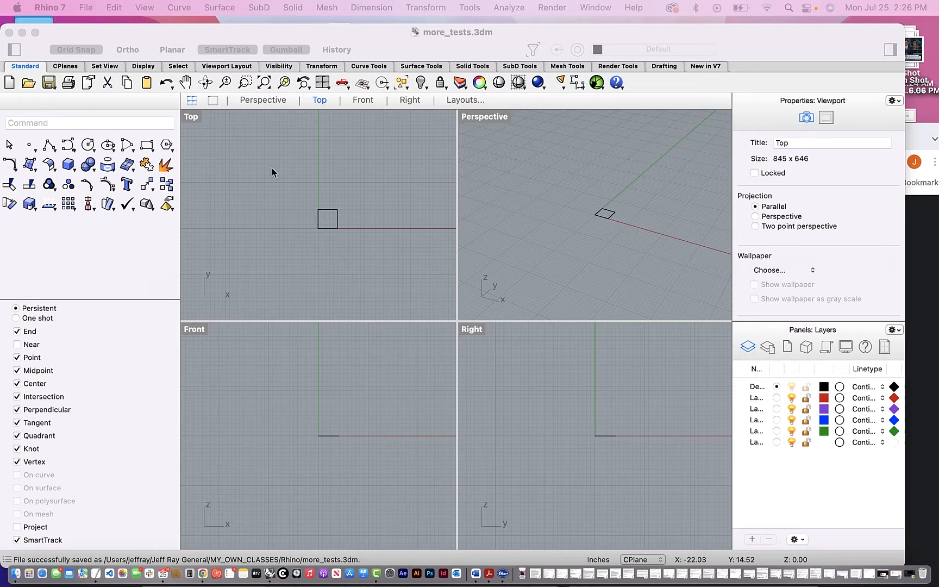
left_click(456, 266)
left_click_drag(457, 266, 416, 266)
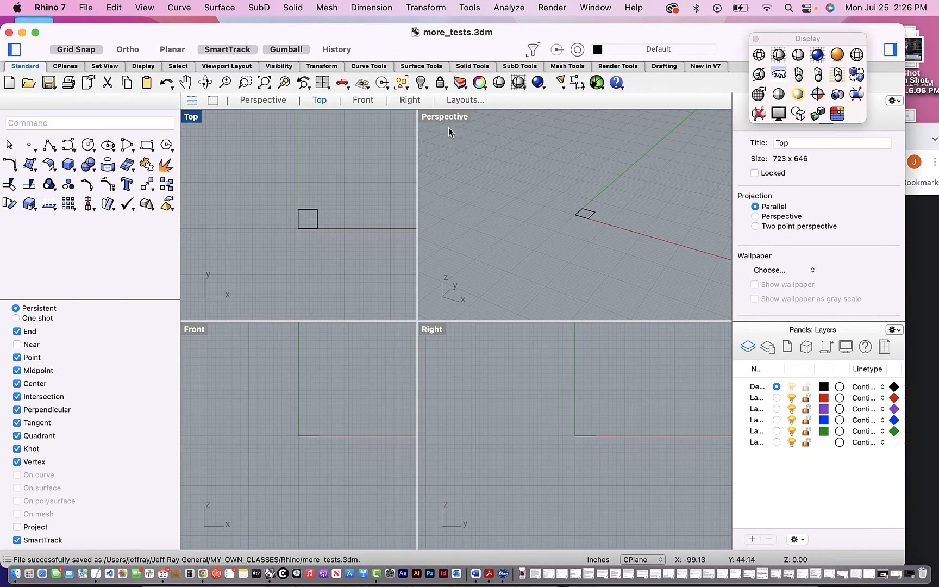
- View the square in the maximized Perspective and Top viewports, and return to the four-viewport arrangement
left_click(262, 100)
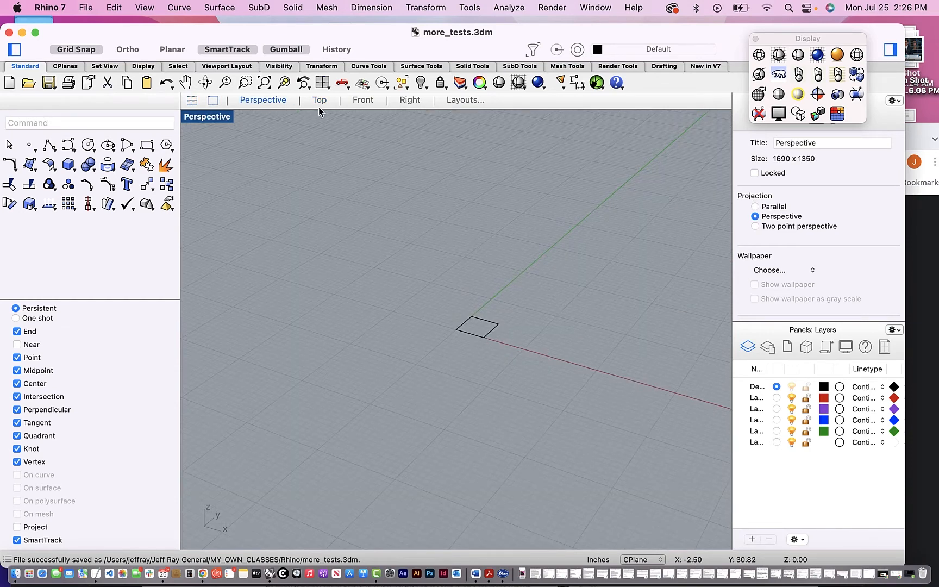
left_click(462, 100)
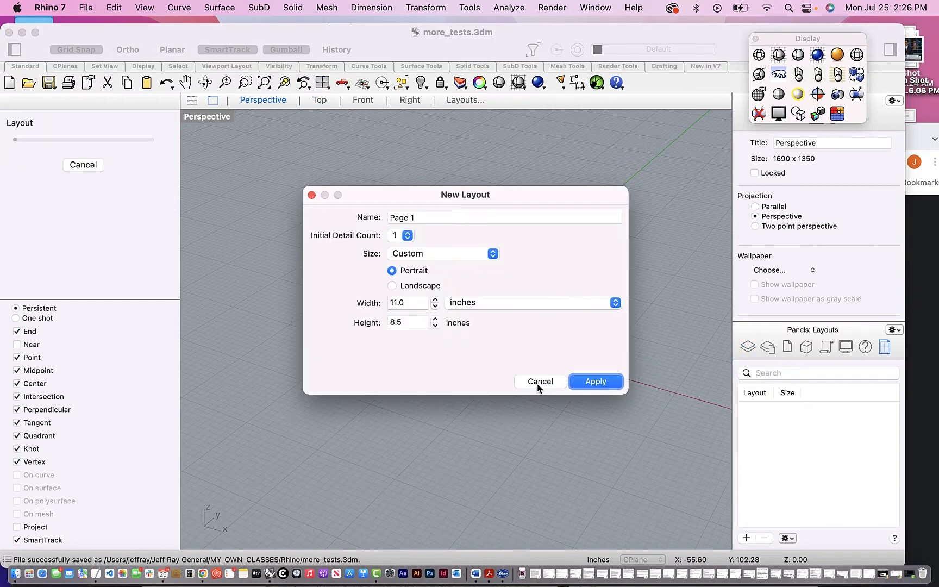
left_click(538, 385)
left_click(321, 102)
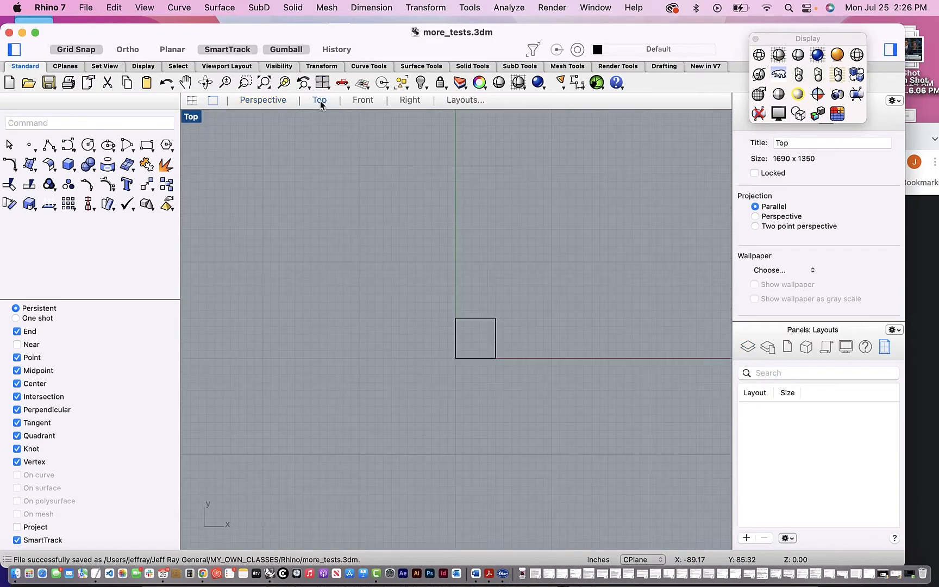
left_click(193, 101)
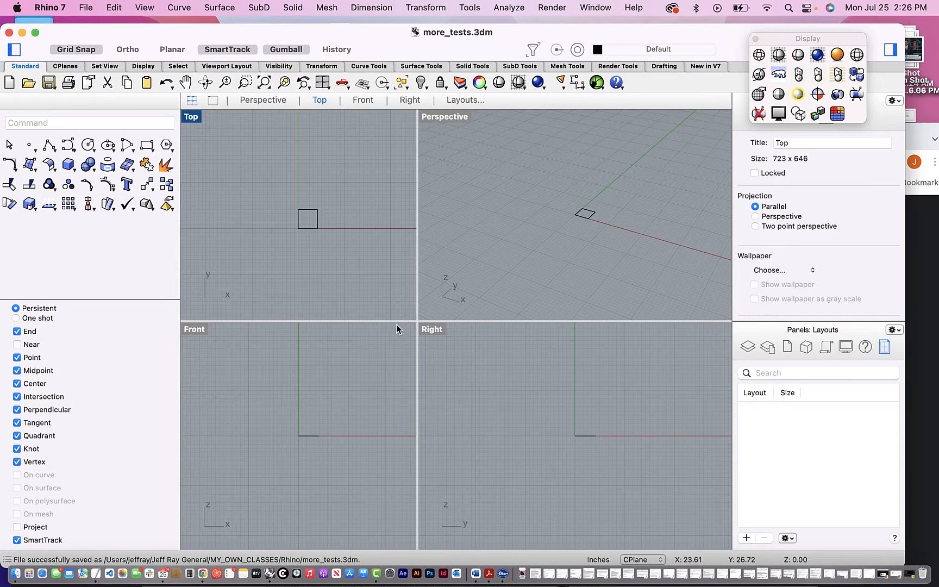
- Make the Top and Perspective viewports taller than Front and Right, and widen the Top viewport slightly
left_click_drag(392, 321, 408, 382)
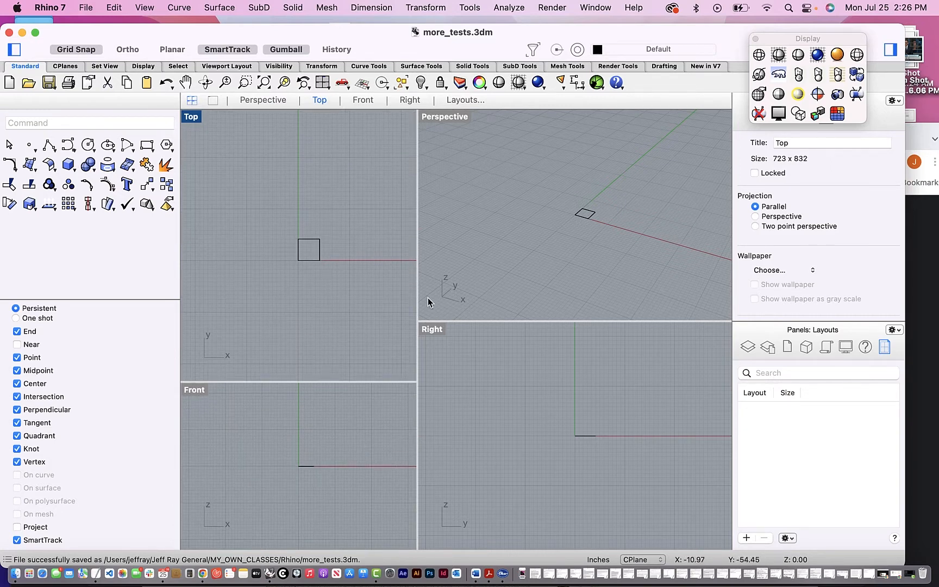
left_click_drag(471, 322, 474, 382)
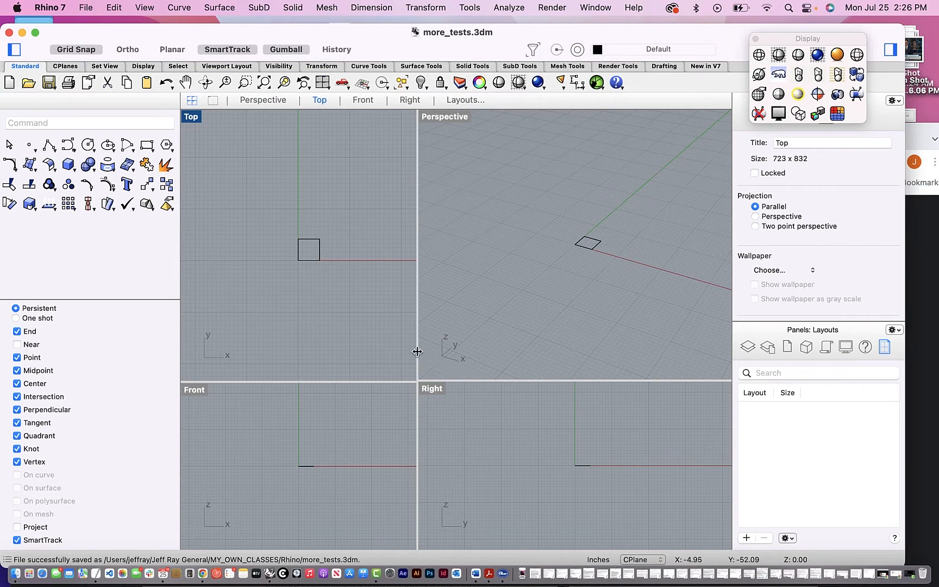
left_click_drag(417, 349, 429, 348)
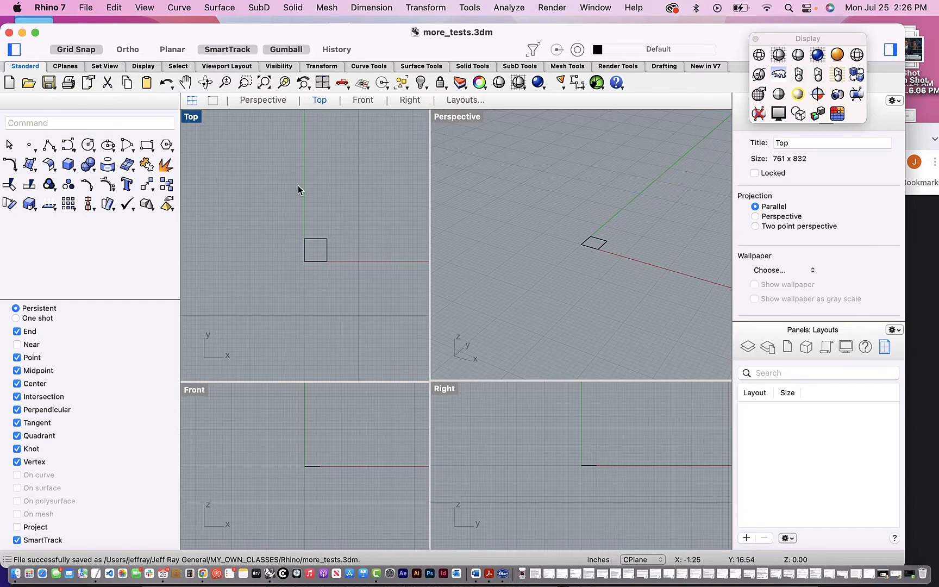
- Quit Rhinoceros
left_click(86, 7)
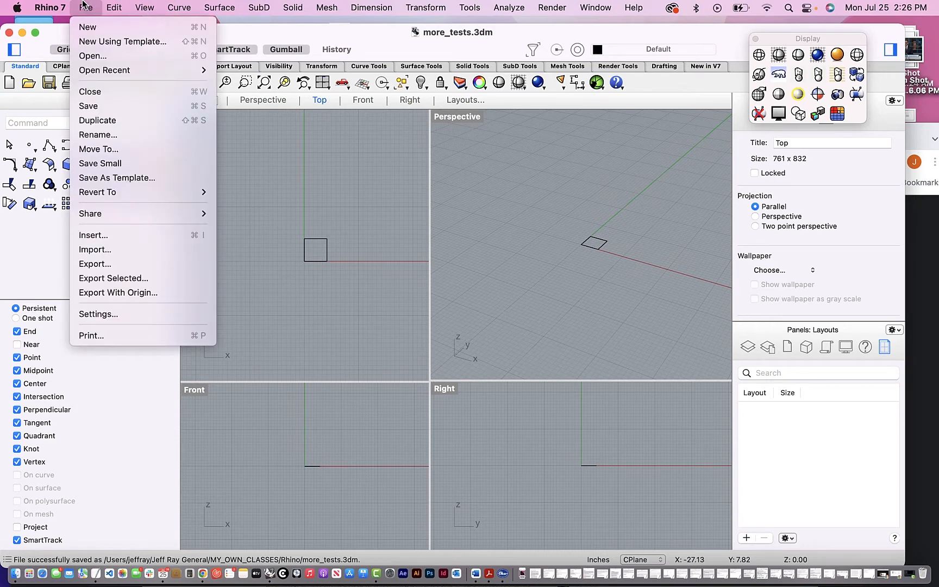
mouse_move(57, 5)
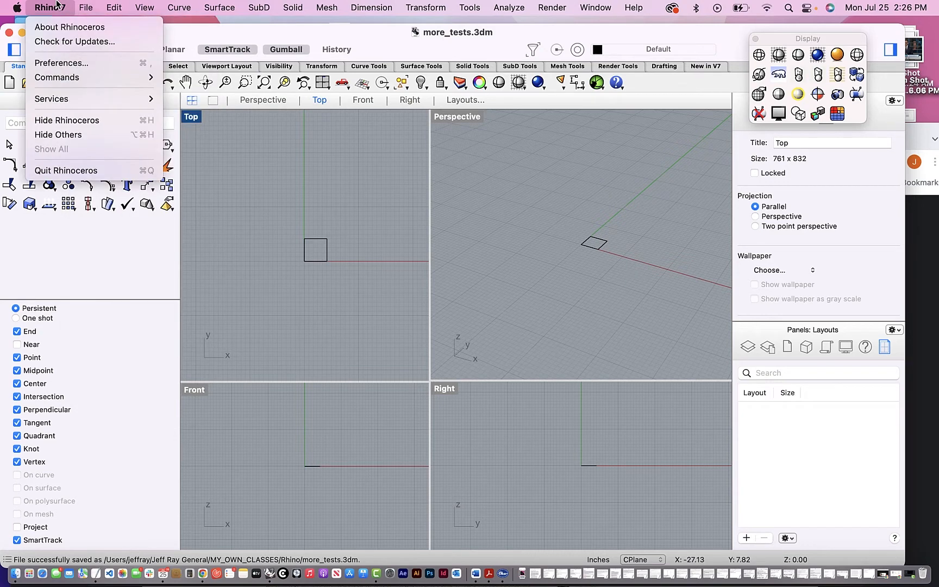
left_click(82, 173)
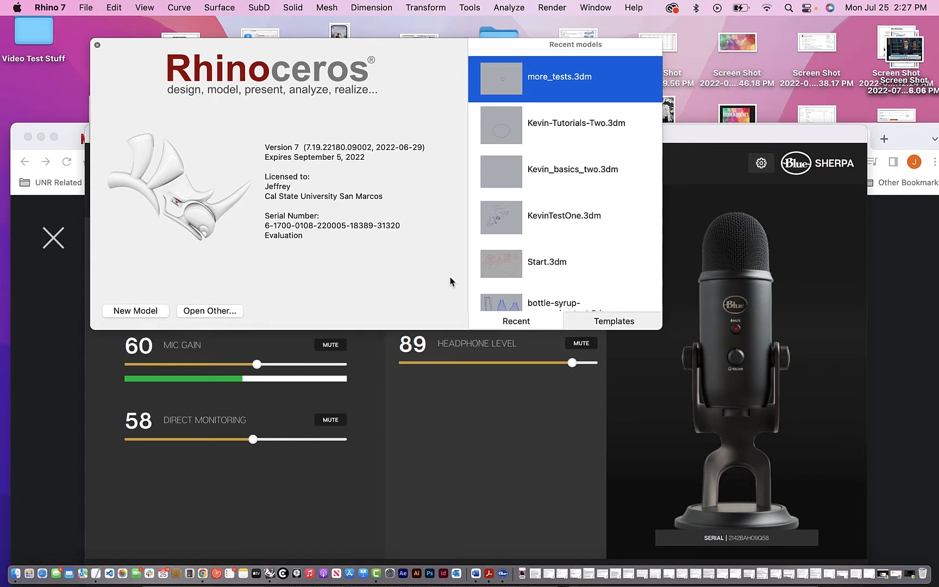
- Browse the standard templates and create a new model from the default template, Large Objects - Inches
left_click(604, 323)
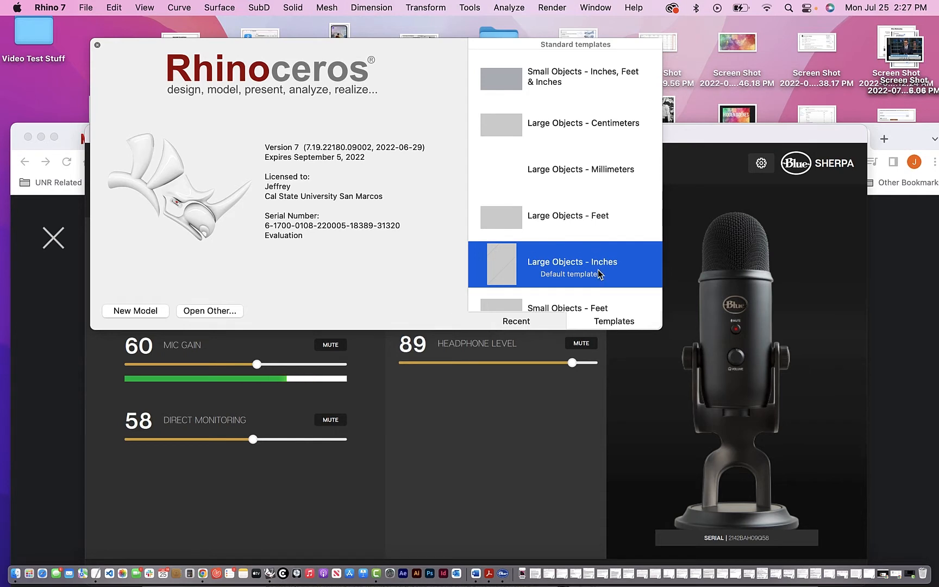
scroll(598, 269, "down", 1)
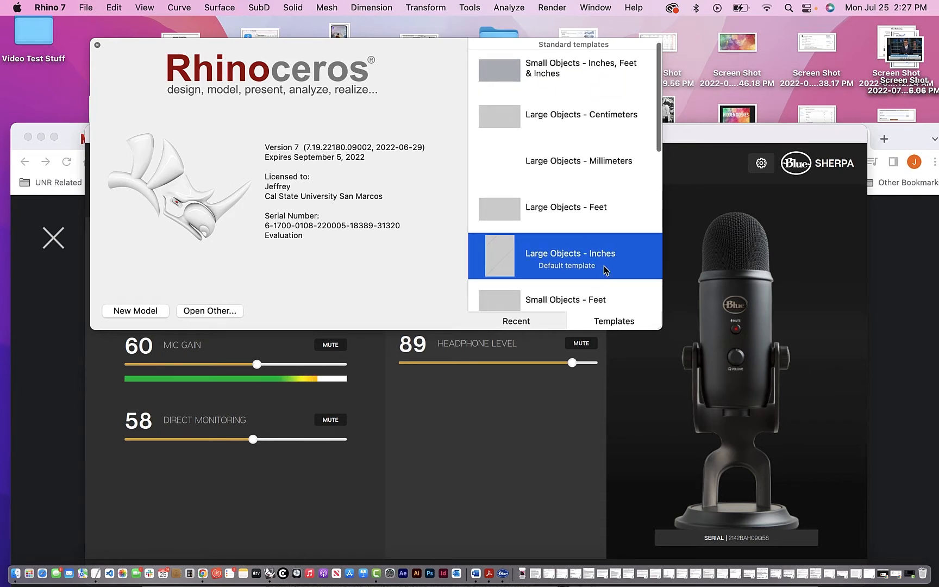
mouse_move(608, 267)
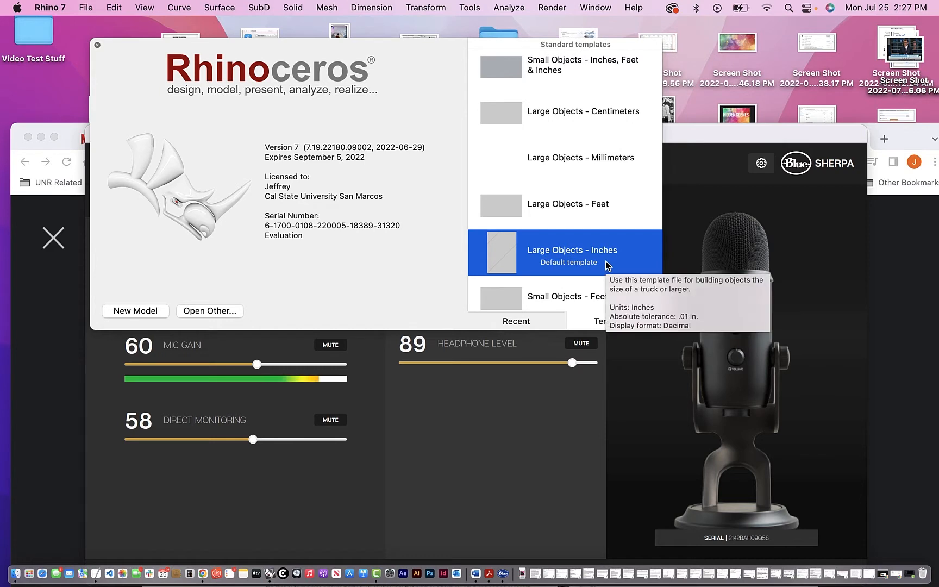
mouse_move(570, 301)
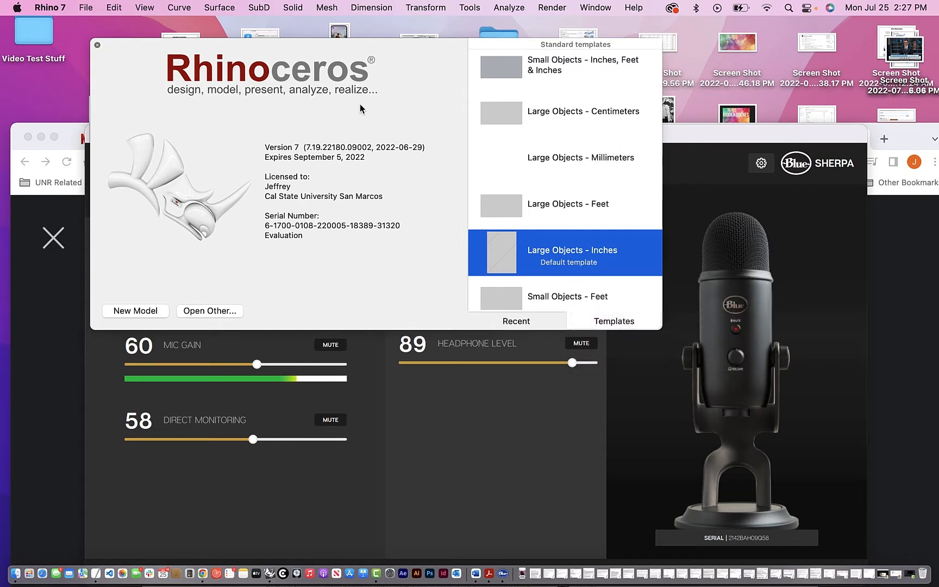
left_click_drag(413, 46, 407, 38)
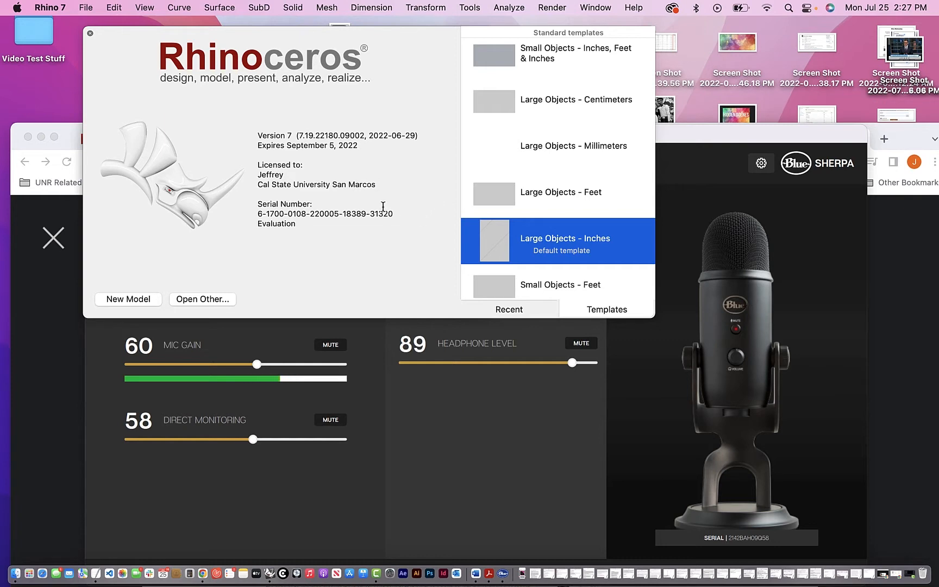
scroll(522, 225, "up", 2)
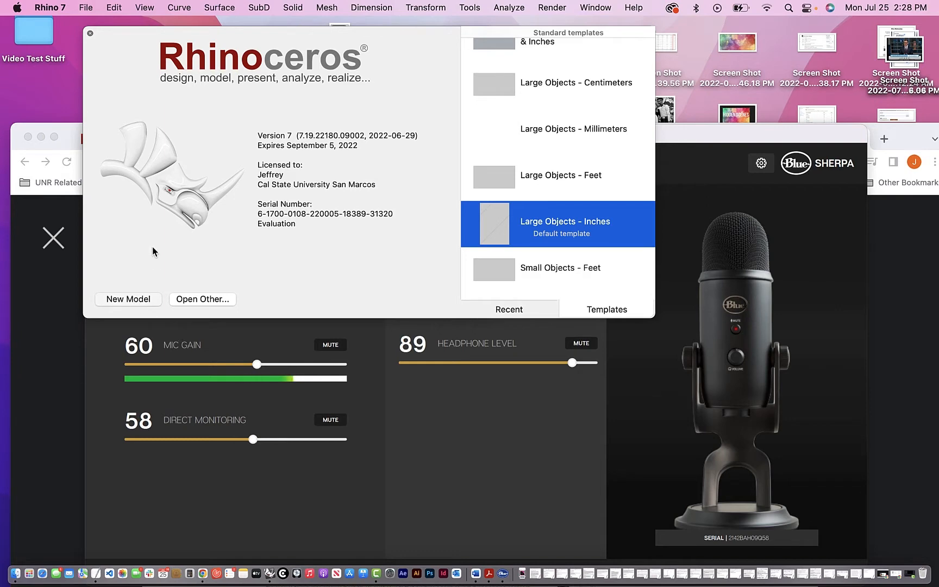
left_click(137, 299)
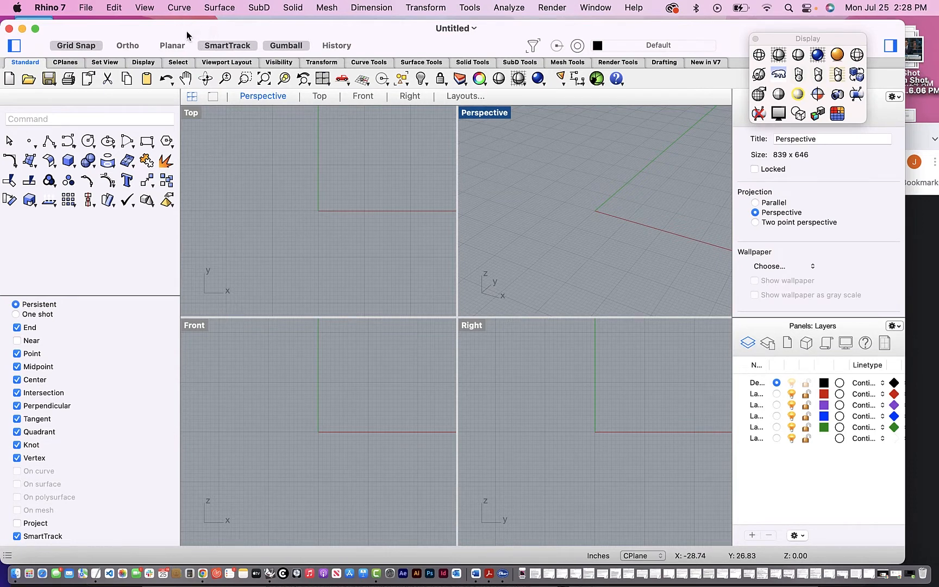
- Shift the new document's window slightly away from the screen edge
left_click_drag(186, 32, 189, 35)
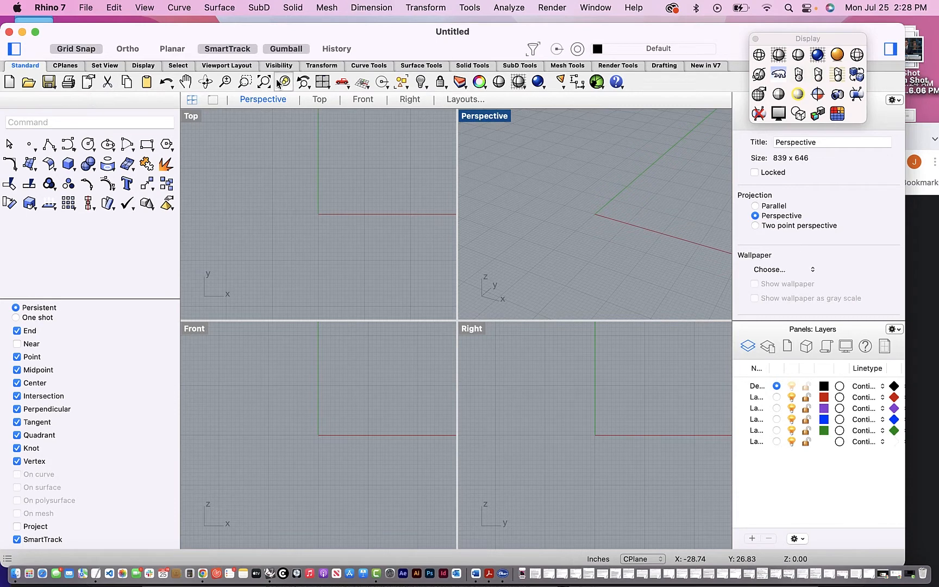
left_click(596, 7)
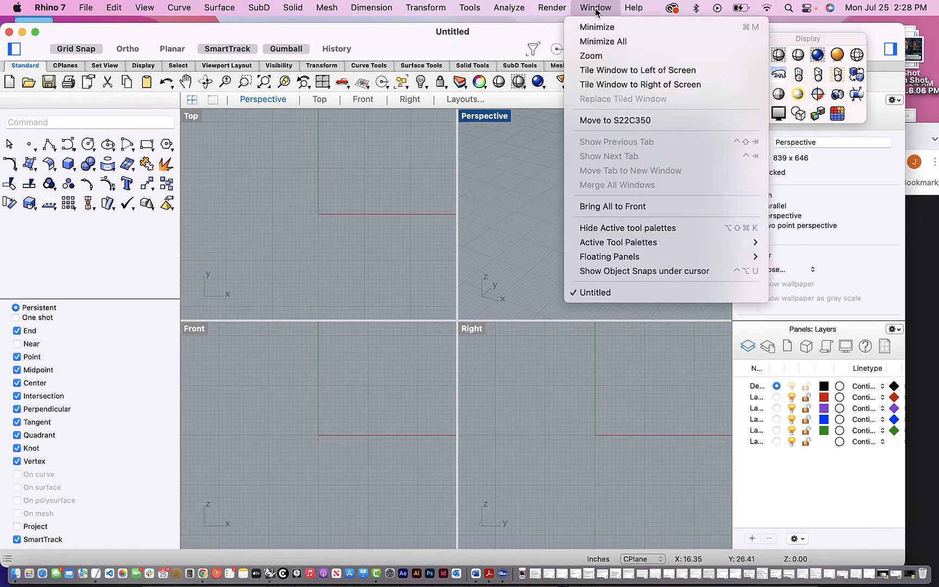
left_click(596, 8)
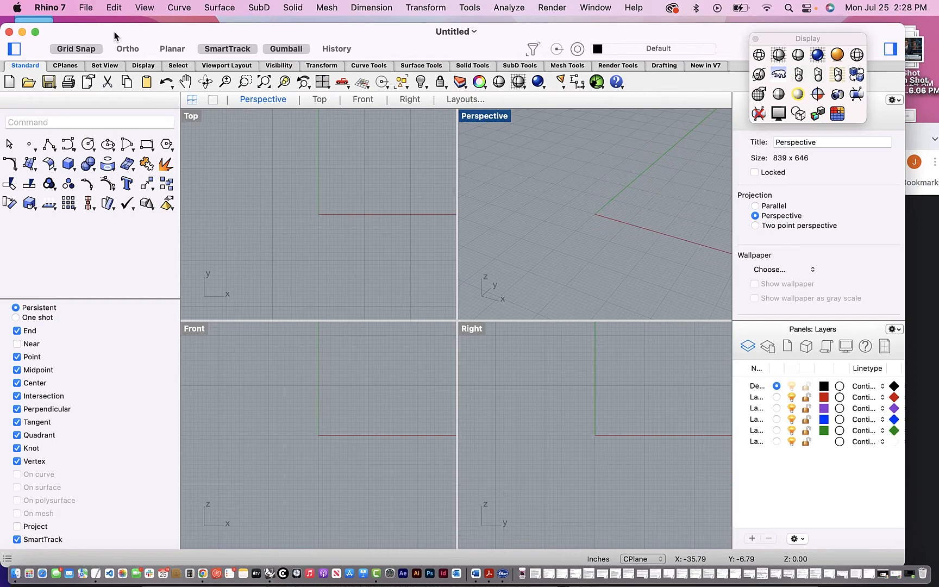
left_click_drag(113, 37, 126, 36)
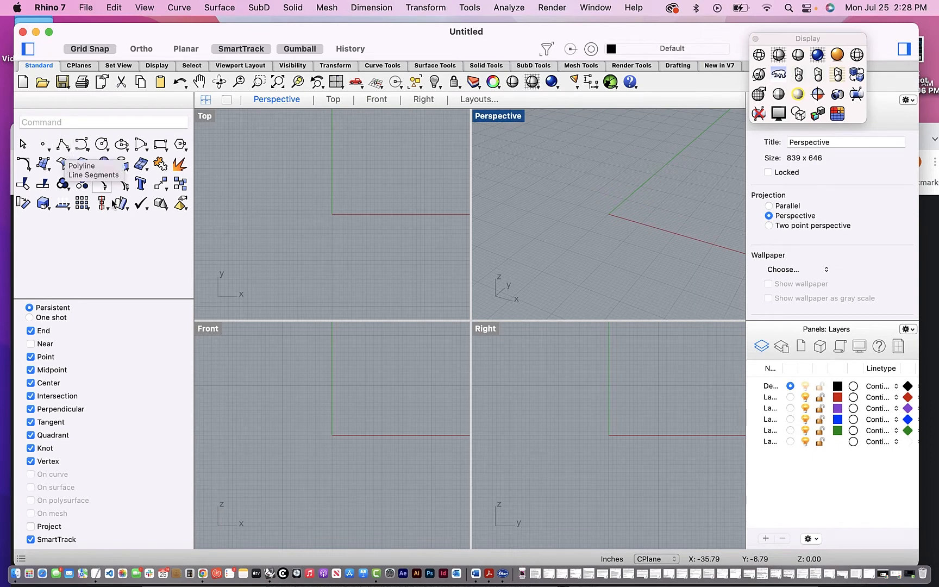
- Enlarge the Top viewport in height and width so it dominates the four-viewport arrangement
left_click_drag(260, 320, 261, 400)
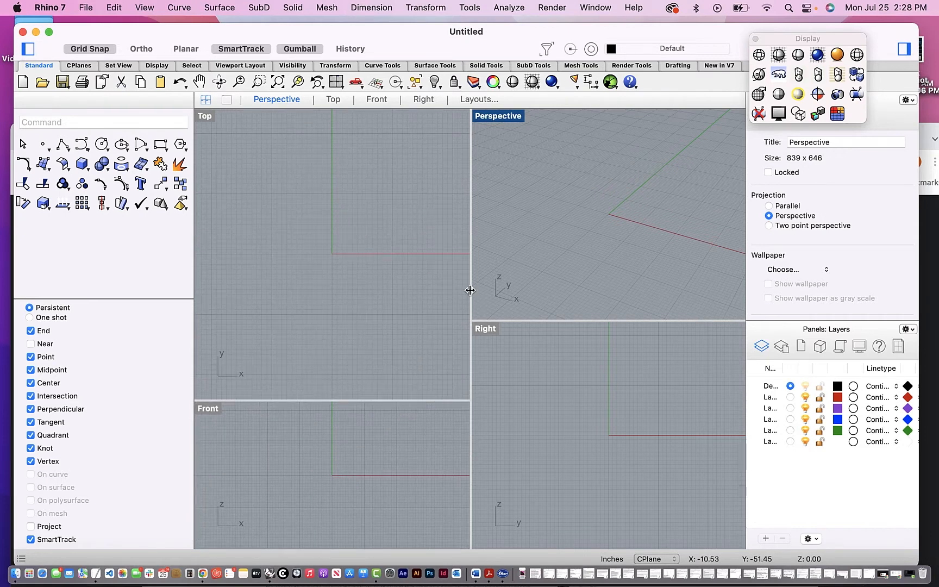
left_click_drag(471, 291, 561, 294)
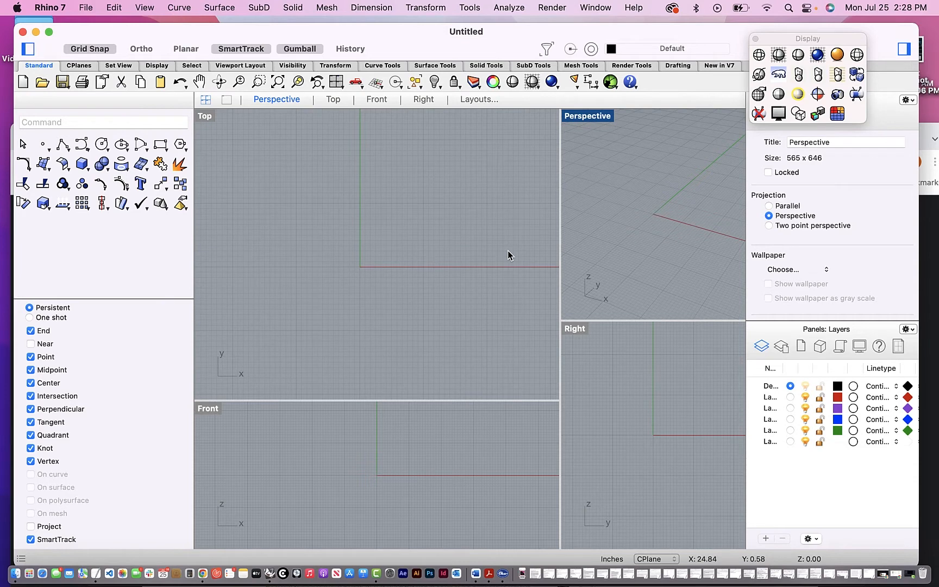
scroll(508, 250, "up", 3)
scroll(508, 255, "up", 2)
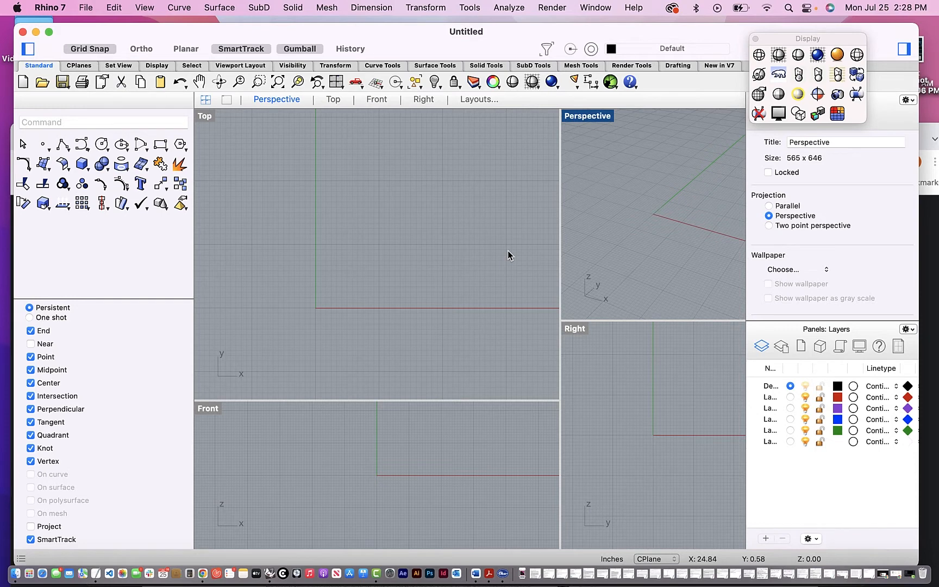
scroll(508, 256, "up", 2)
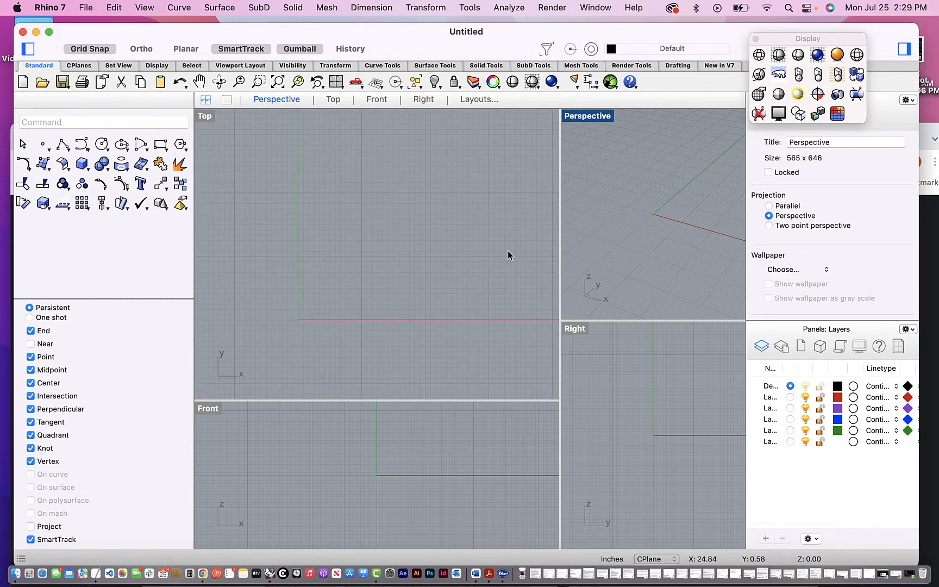
scroll(451, 239, "up", 2)
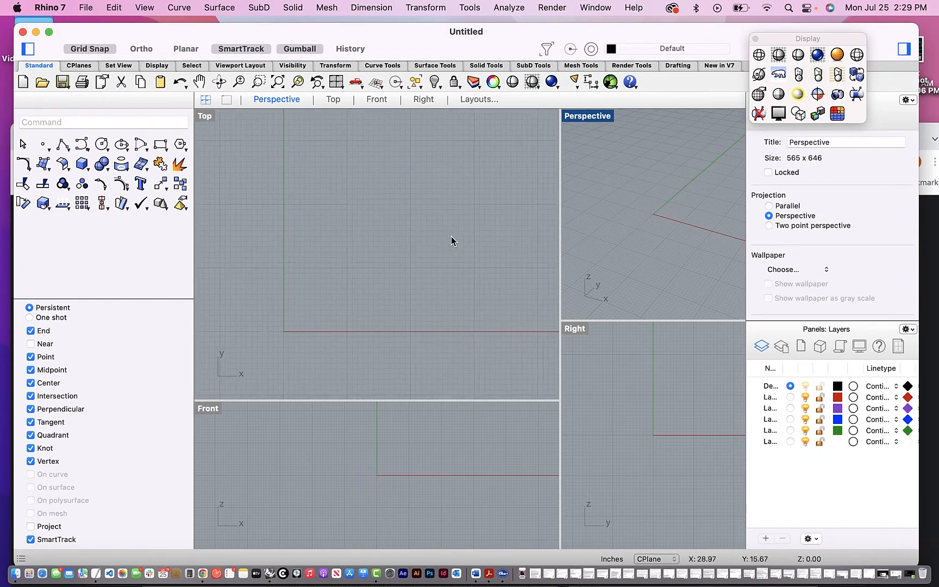
scroll(451, 236, "right", 2)
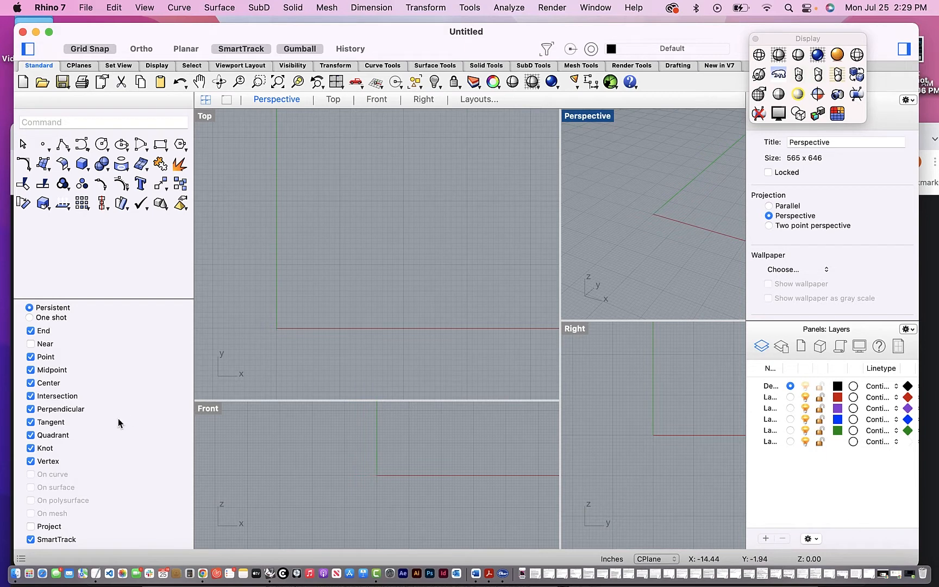
scroll(117, 419, "down", 3)
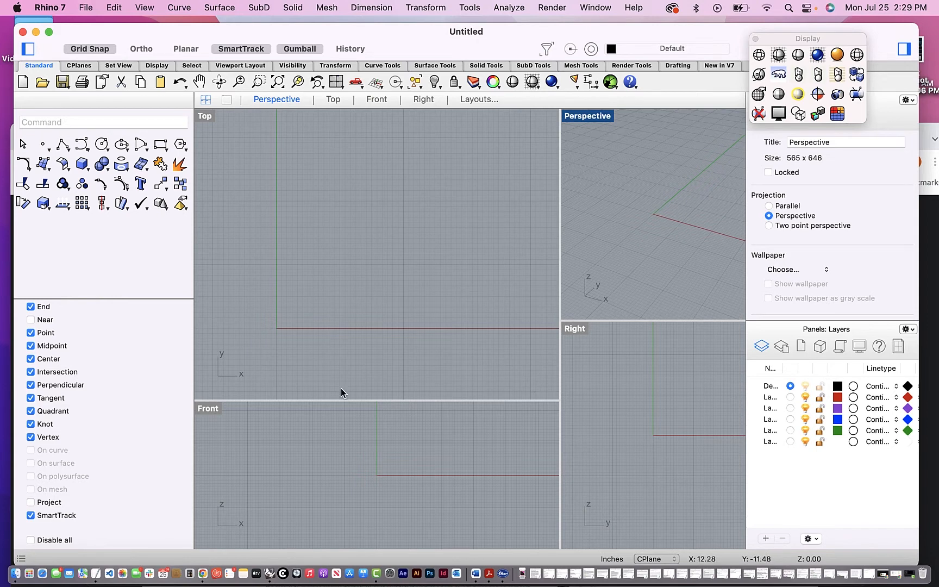
scroll(386, 250, "up", 1)
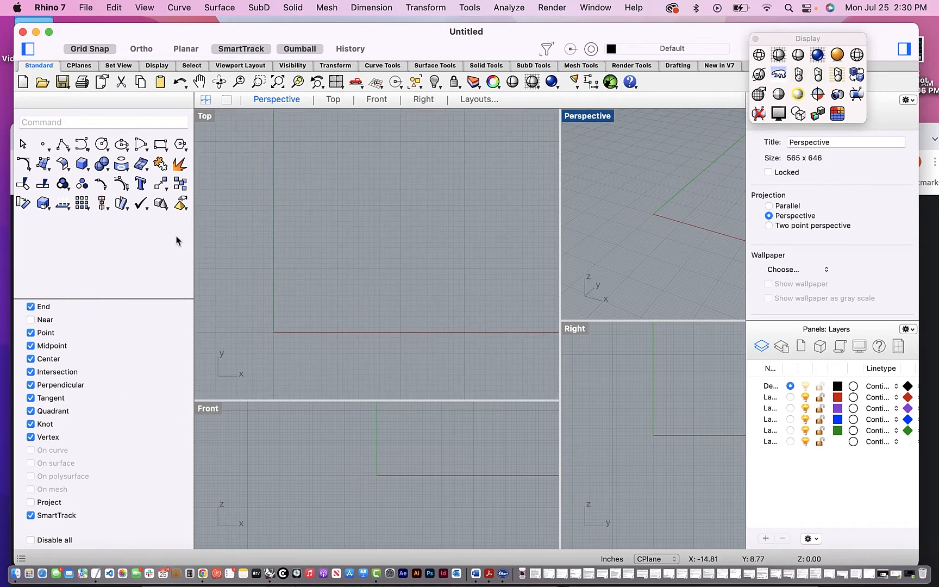
- Save the new model as rhino_tutorial-test-five.3dm in the Rhino folder, keeping textures and plugin data included
left_click(85, 7)
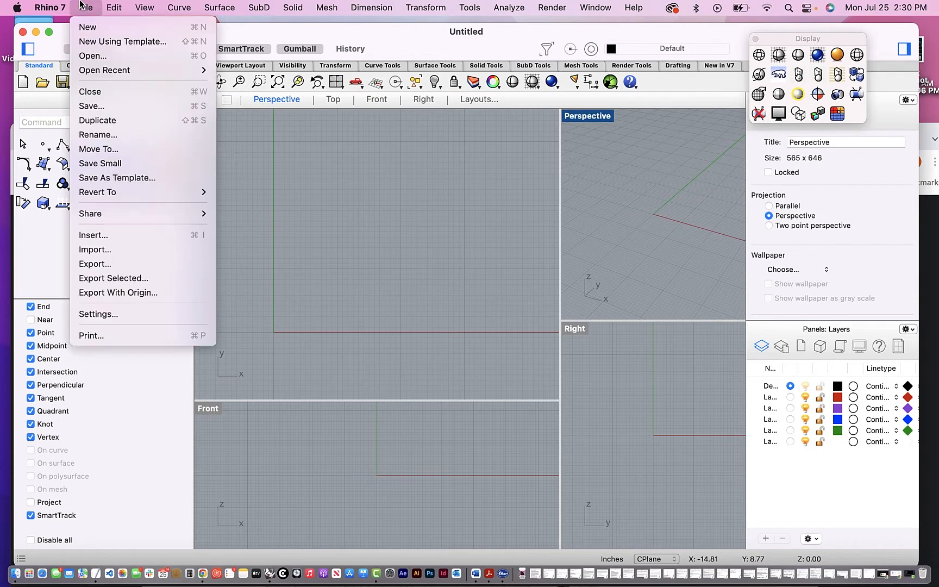
left_click(92, 109)
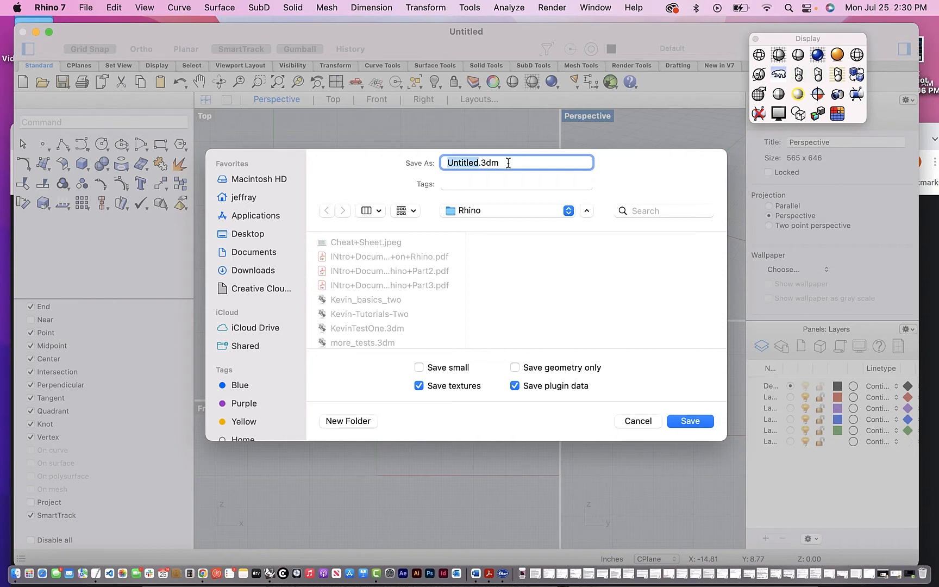
key("BackSpace")
type("rhino_tes")
key("BackSpace")
key("BackSpace")
type("utorial-test-five")
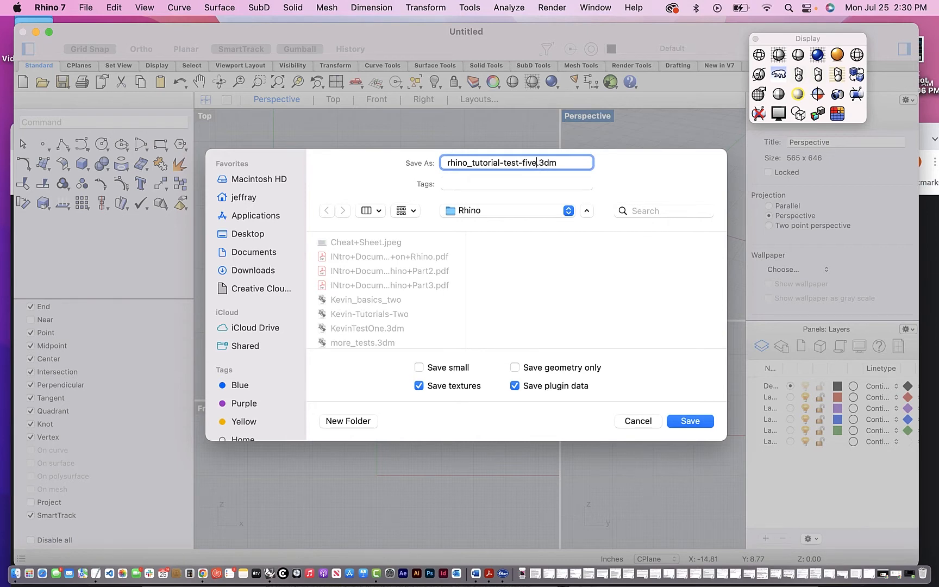
left_click(689, 424)
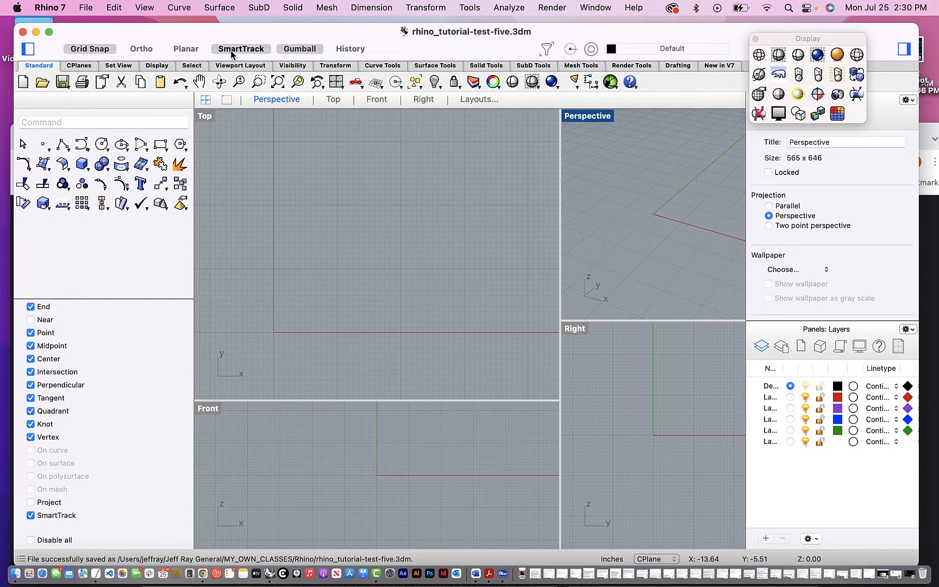
- Maximize the Top viewport and start a polyline at the origin, 0,0
left_click(313, 49)
left_click(333, 101)
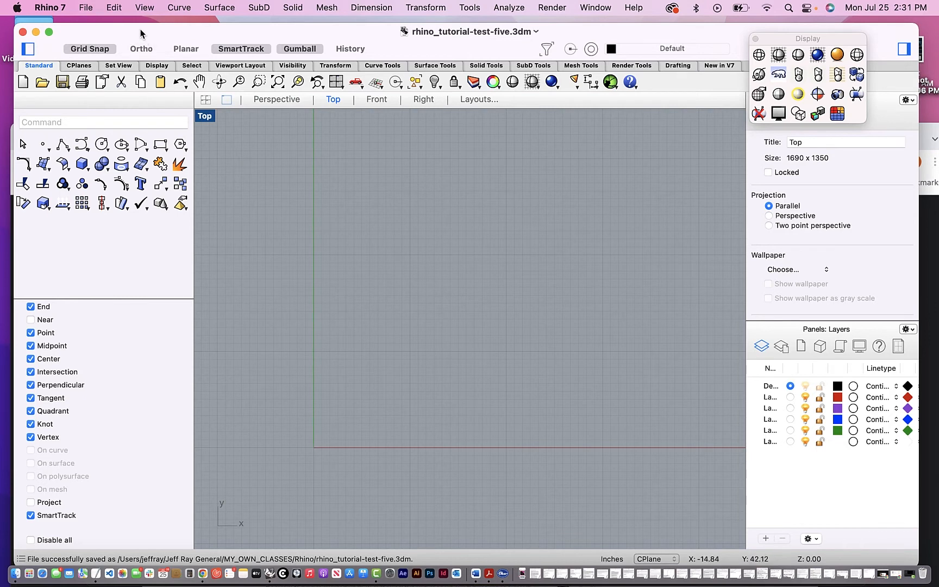
left_click(62, 144)
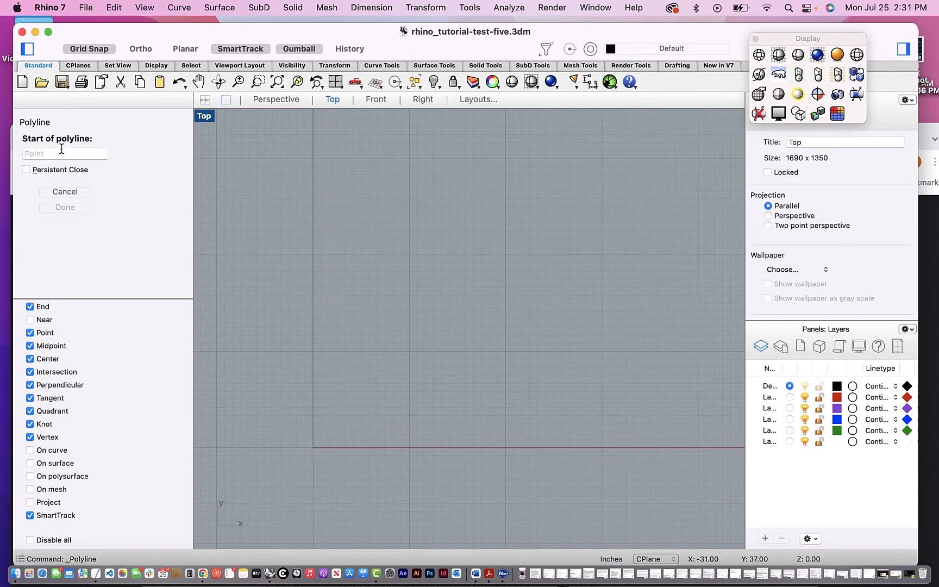
left_click(49, 153)
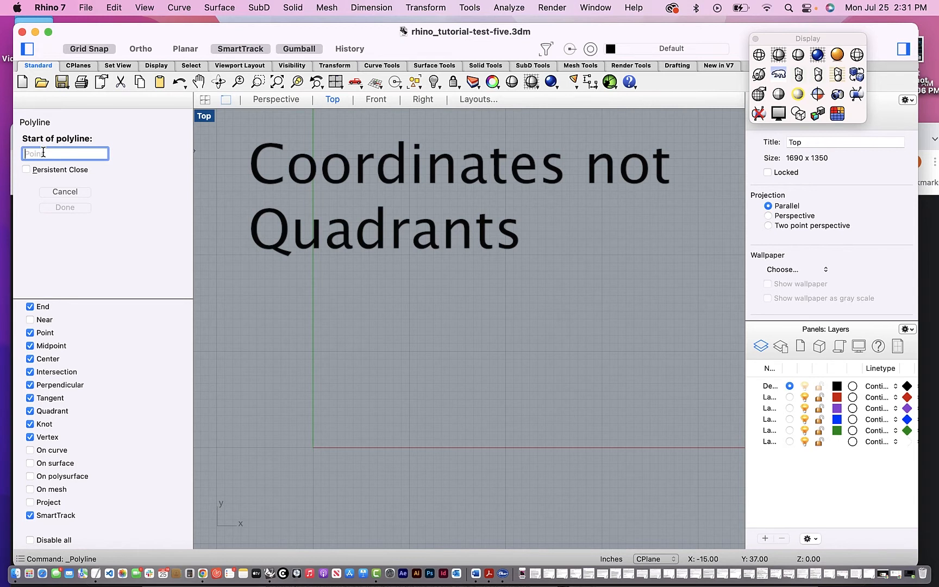
type("0,")
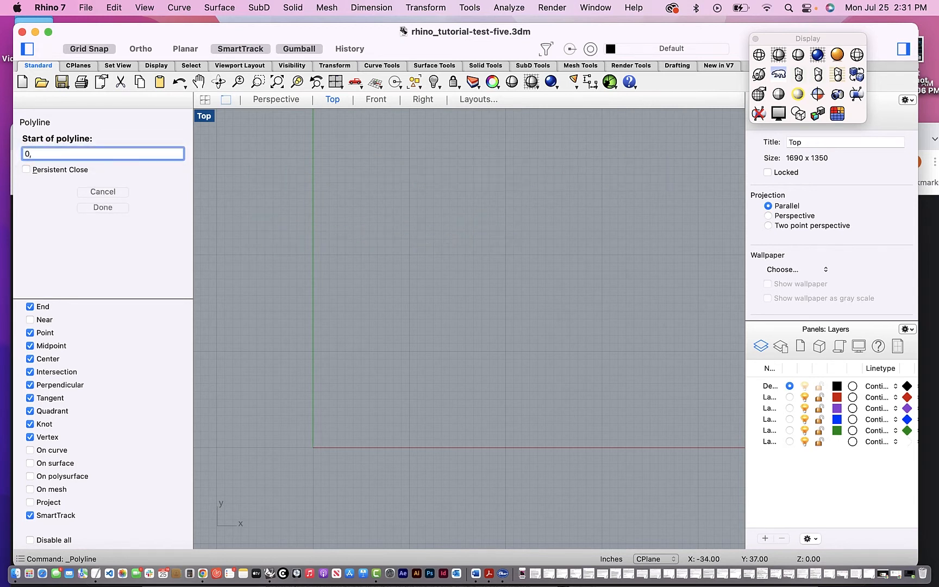
type("0")
key("Return")
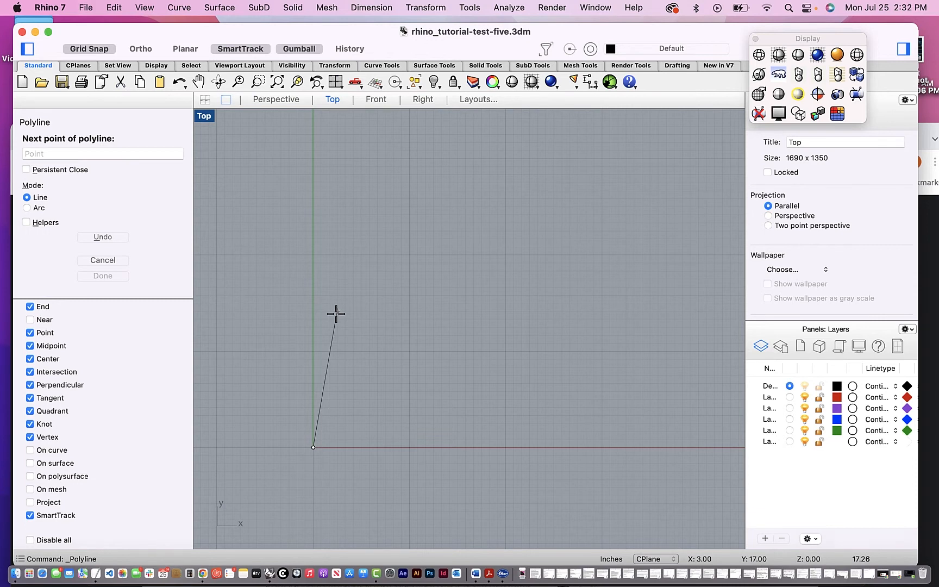
- Place the polyline's second point at absolute coordinates 14,0 along the X axis
left_click(57, 153)
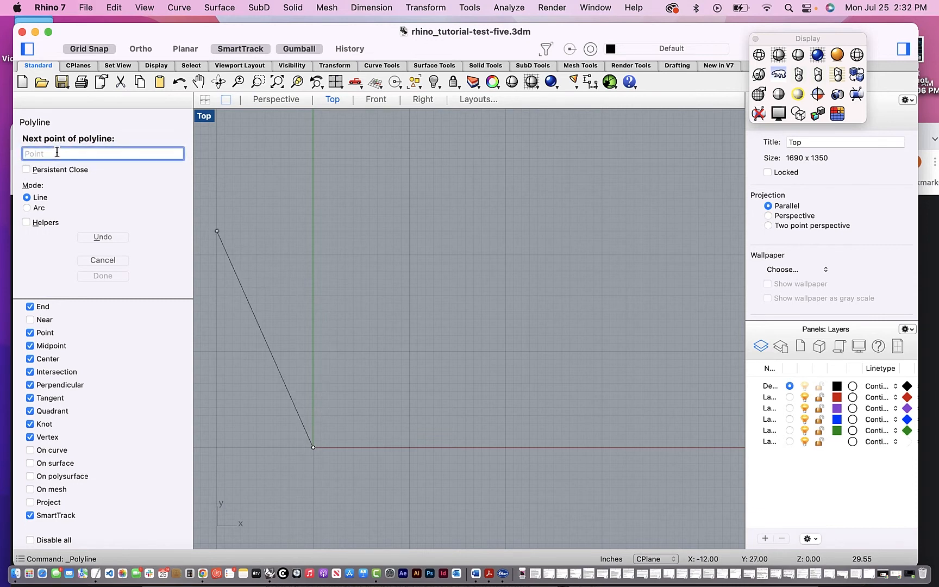
type("0")
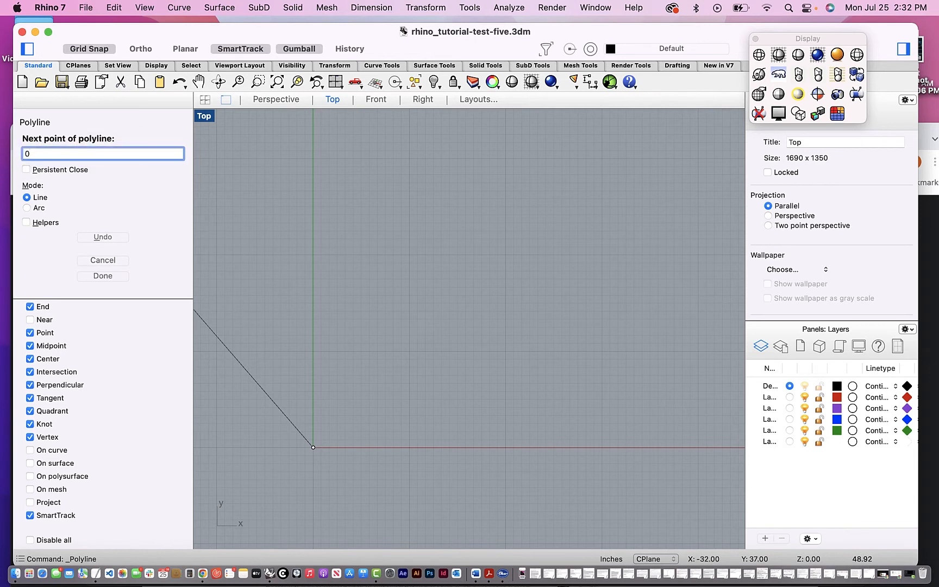
type(",")
key("BackSpace")
key("BackSpace")
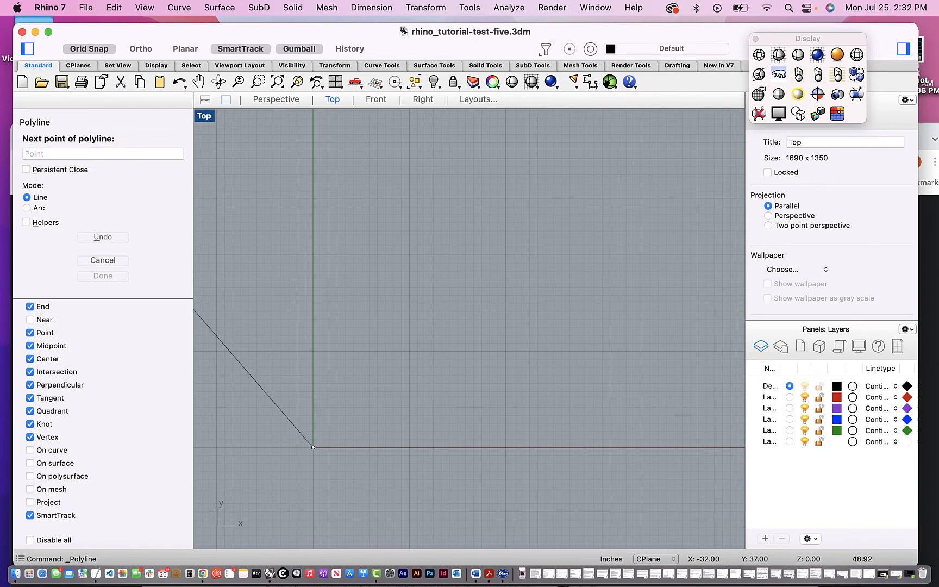
type("14,0")
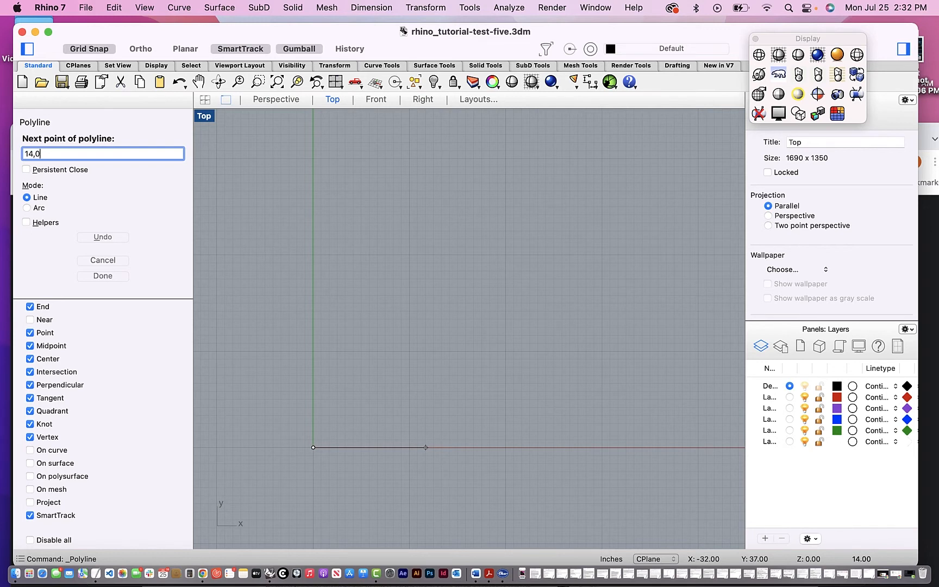
key("Return")
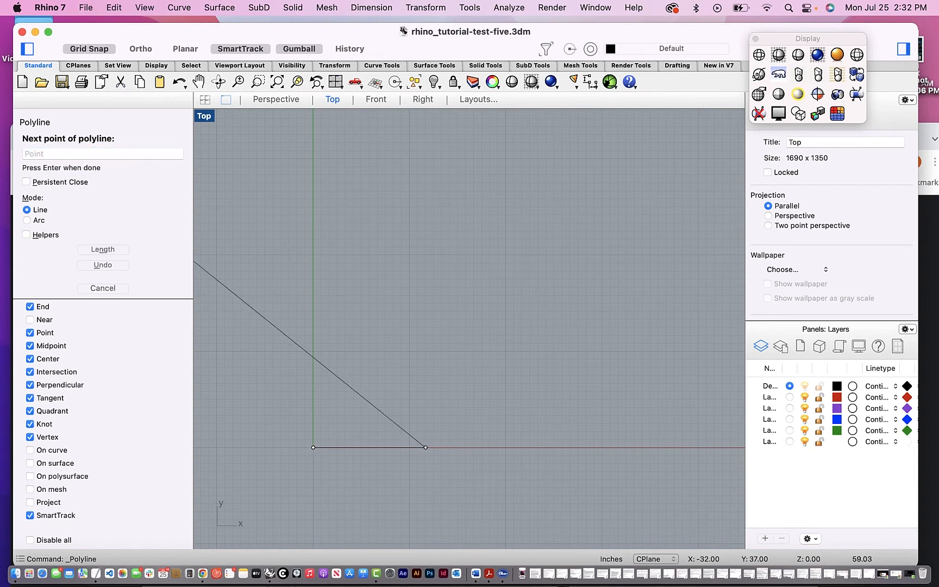
- Add the polyline's third corner at absolute coordinates 14,14
left_click(58, 153)
type("1")
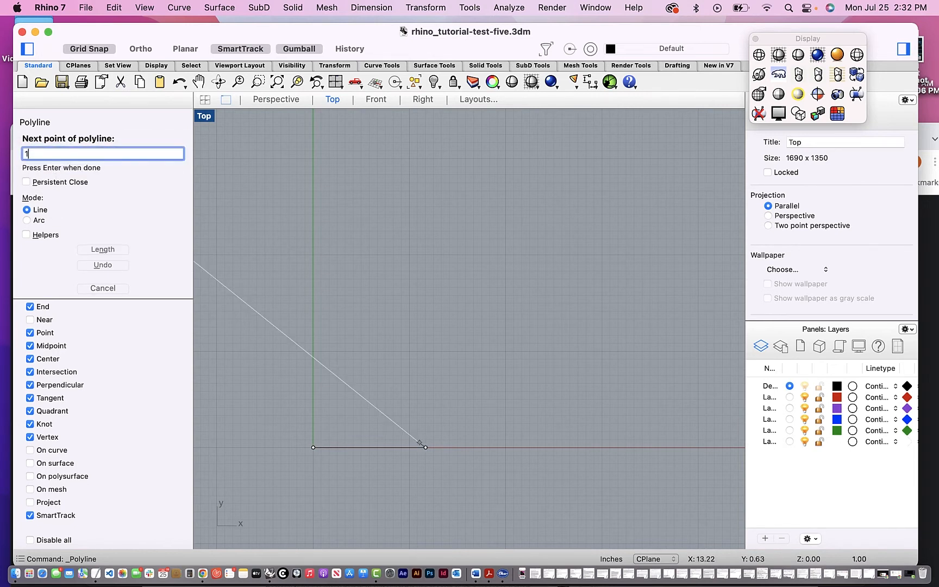
type("4,14")
key("Return")
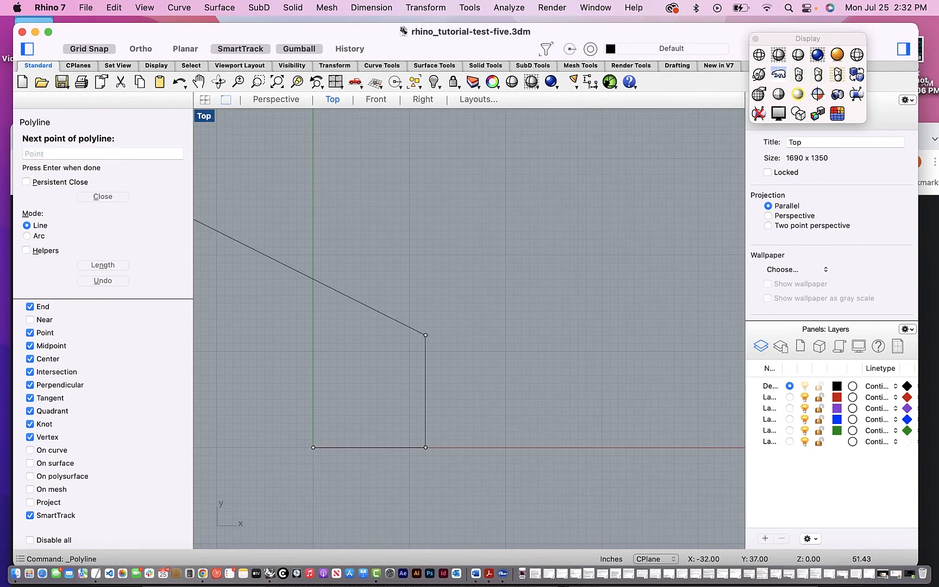
- Add the fourth corner at 0,14 and close the polyline into a 14-inch square
left_click(47, 152)
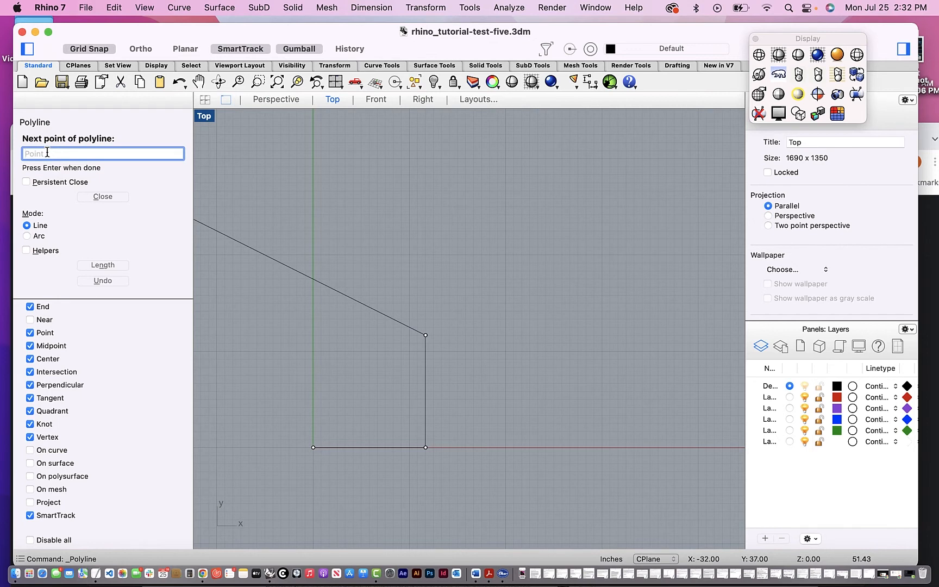
type("0")
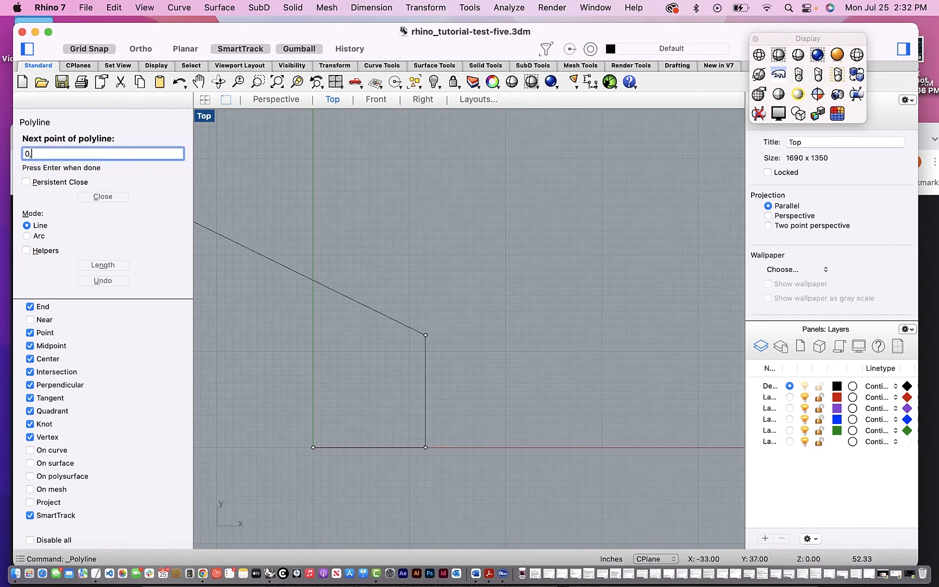
type(",14")
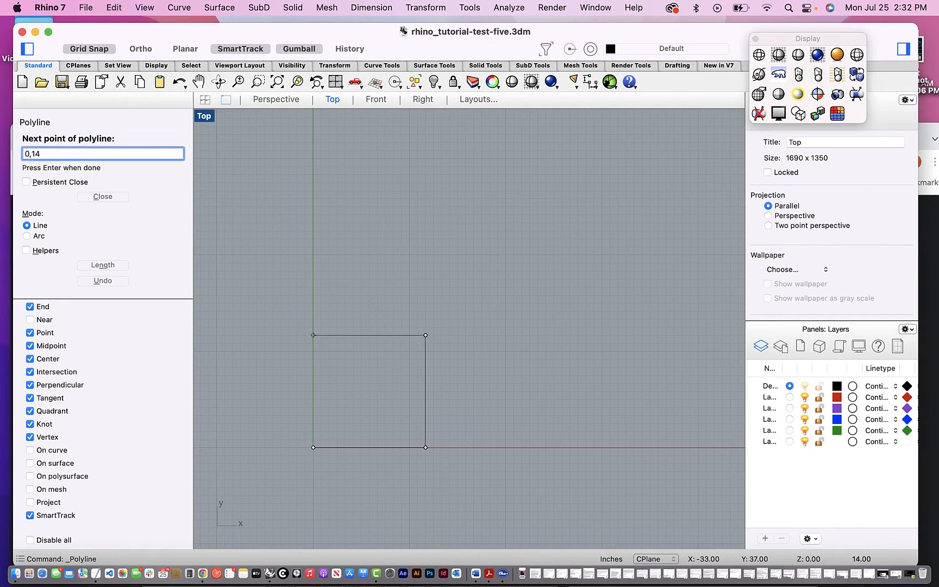
key("Return")
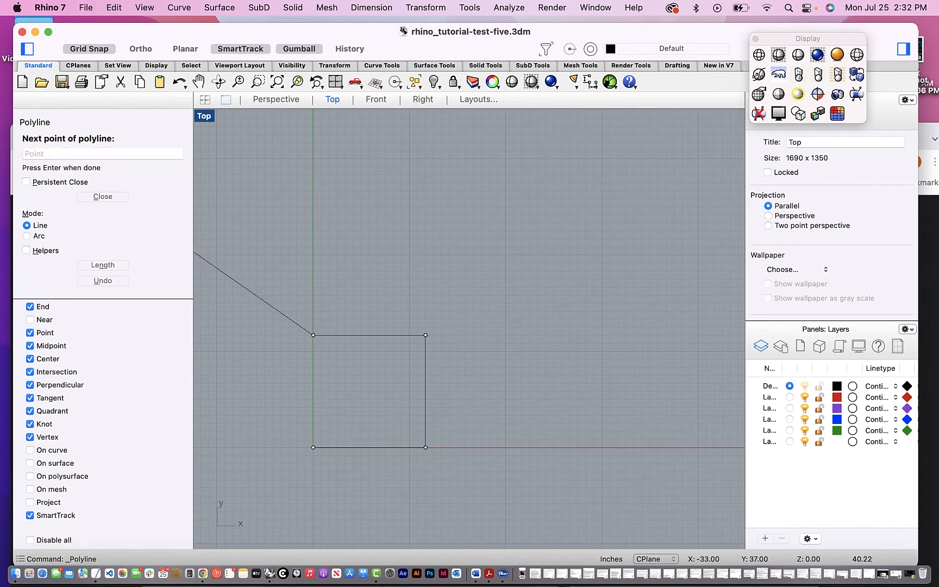
left_click(60, 150)
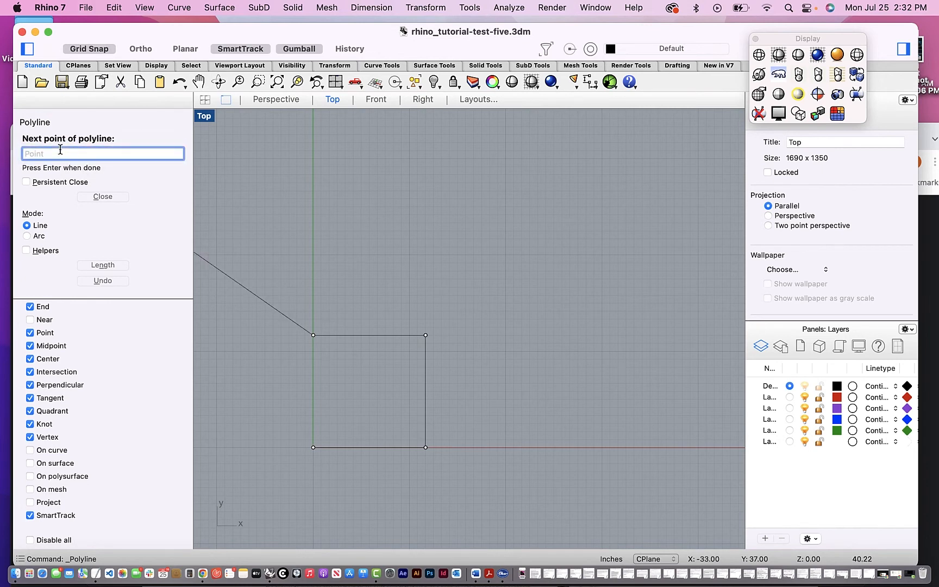
left_click(107, 200)
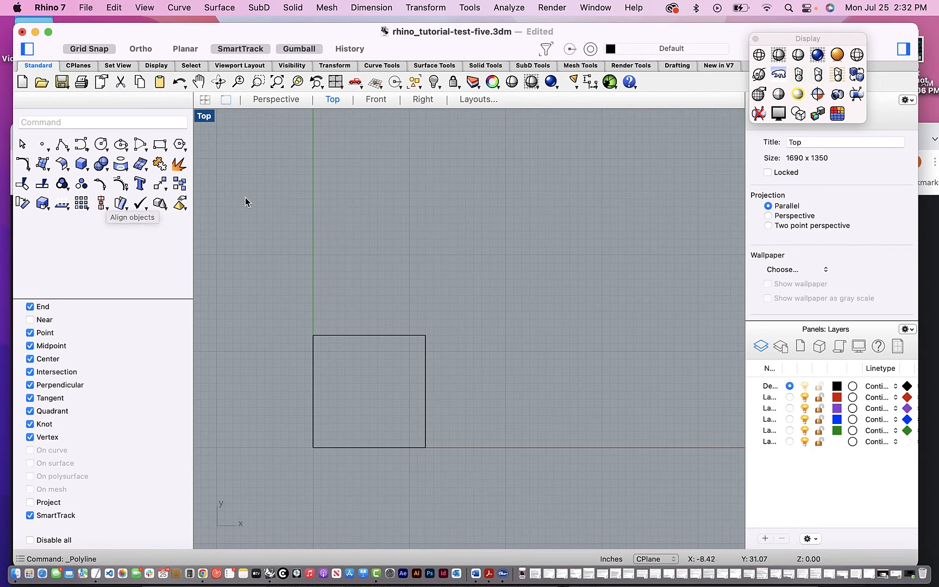
- Start a second polyline on the X axis at absolute coordinates 24,0, beside the square
scroll(418, 316, "down", 1)
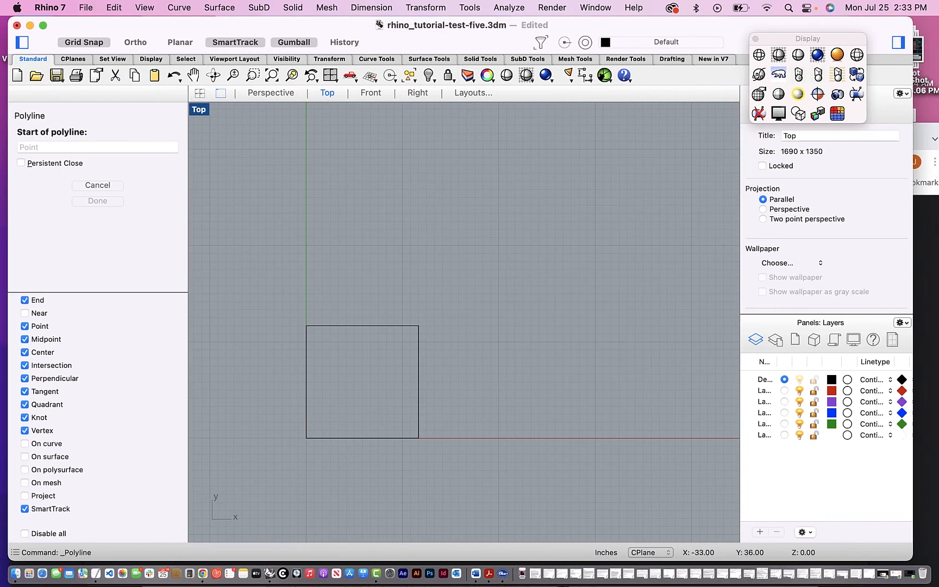
type("24")
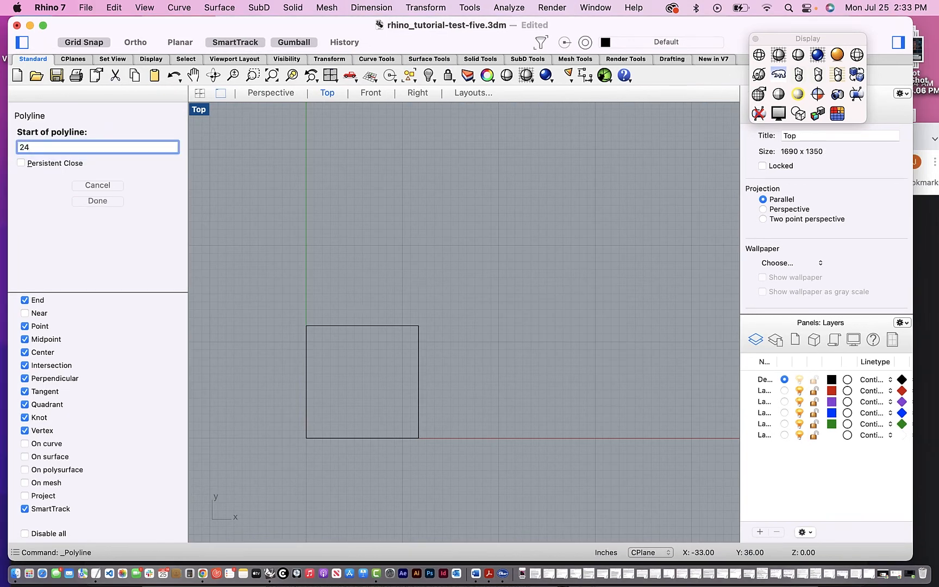
type(",0")
key("Return")
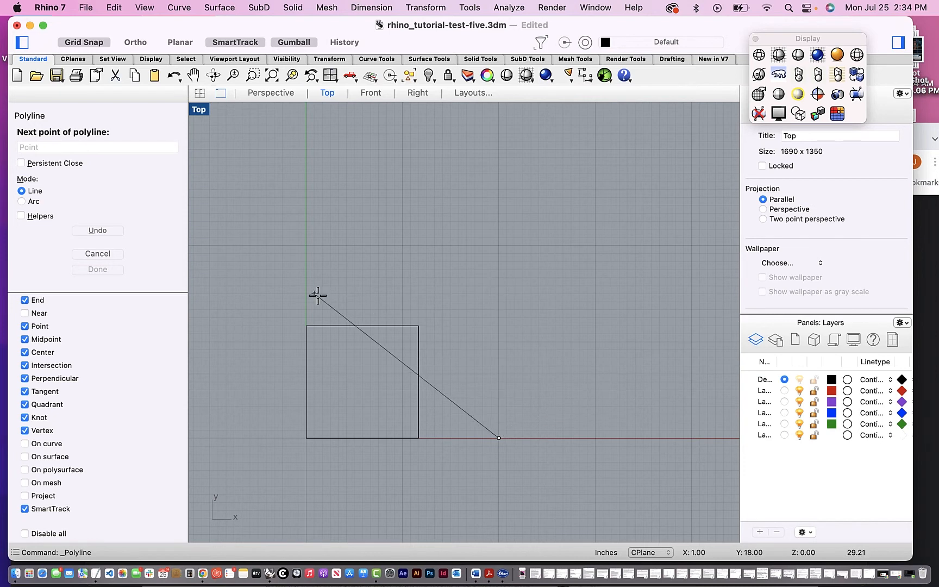
left_click(34, 146)
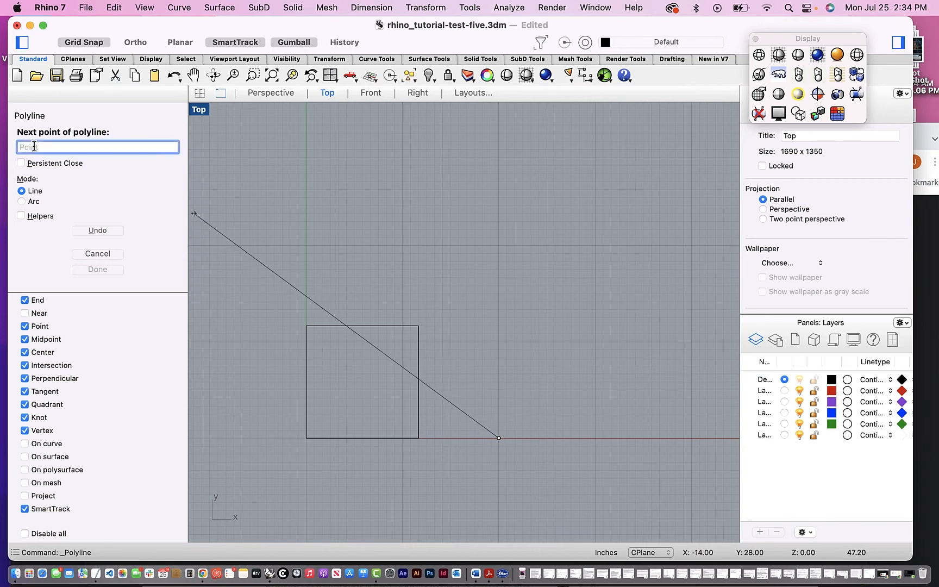
type("r,")
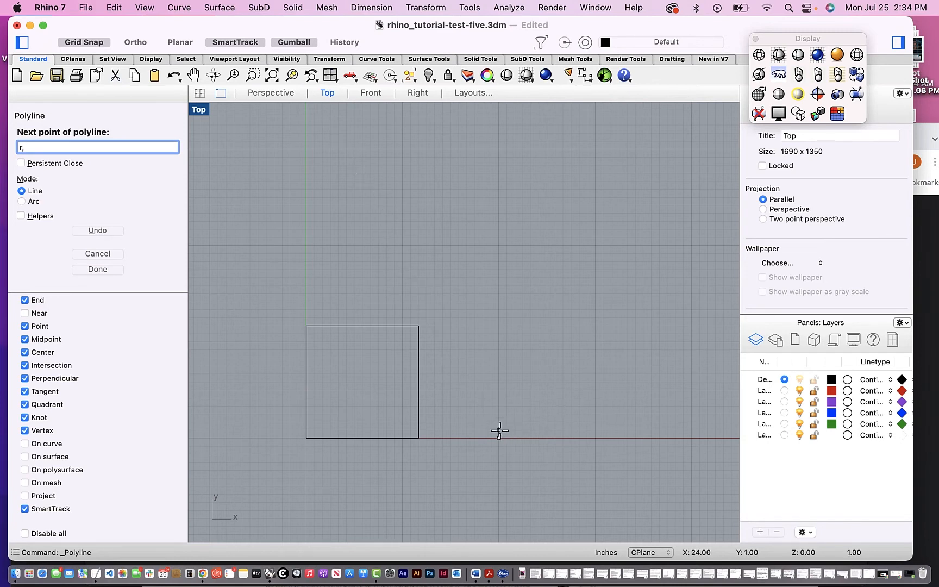
left_click(308, 437)
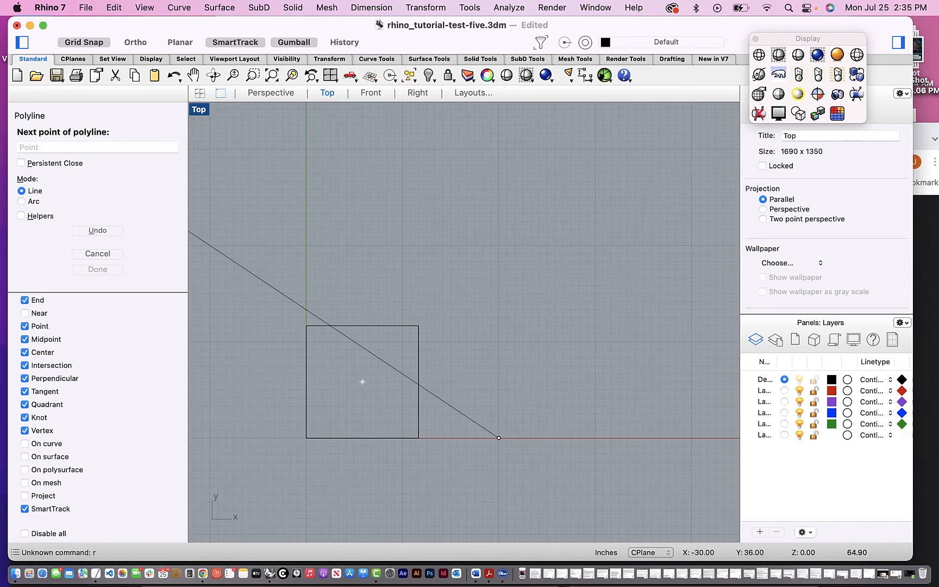
- Place the second polyline's next point using the relative coordinates r16,16
left_click(53, 145)
type("r")
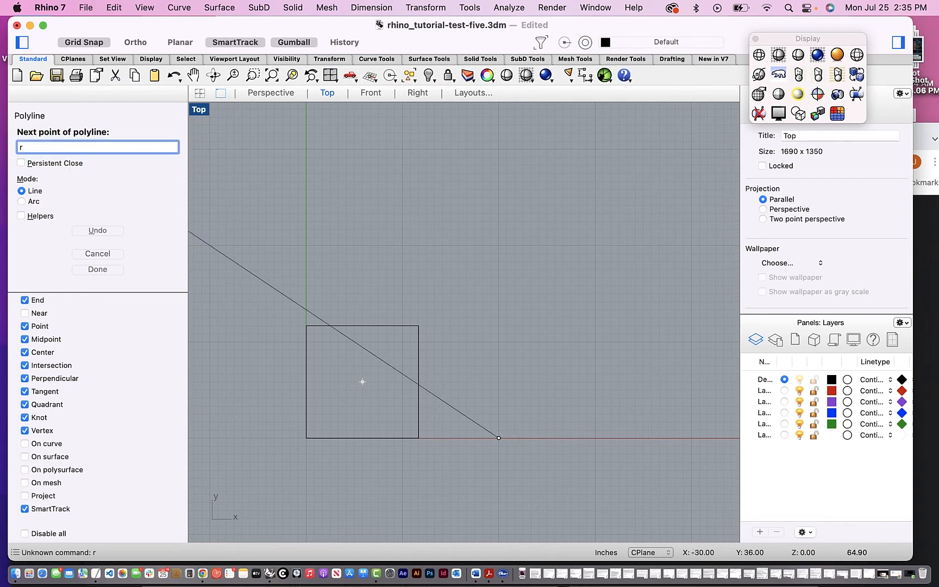
type("16")
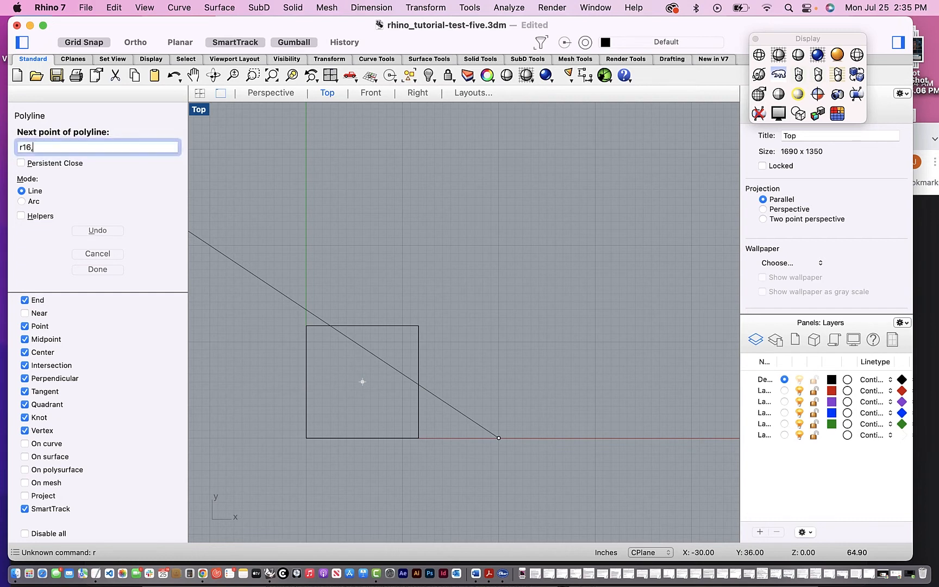
type(",16")
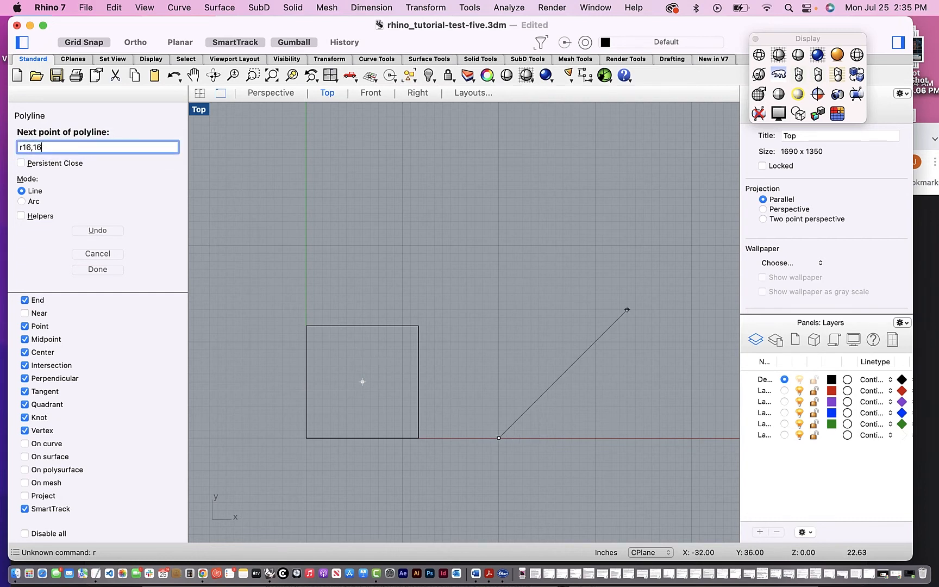
key("Return")
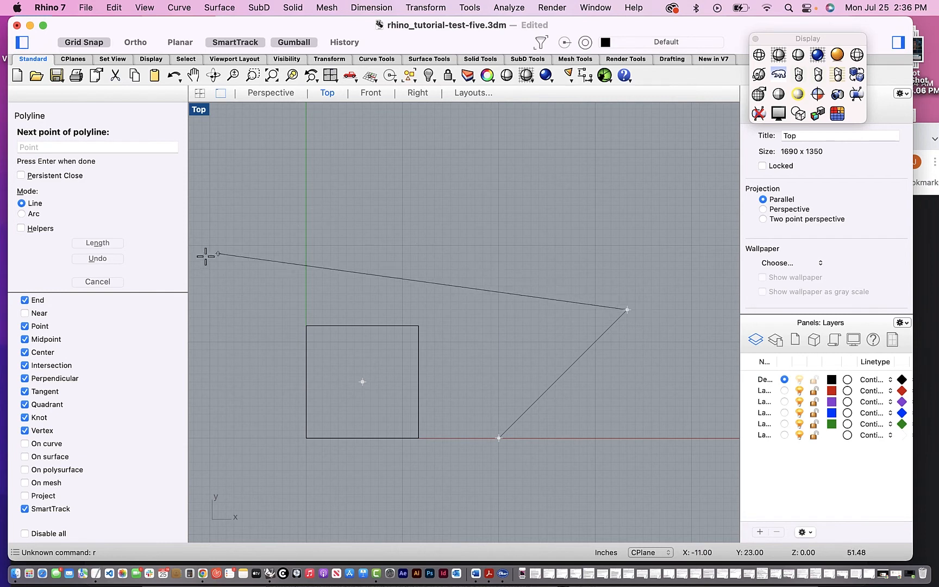
- Add a third point at relative coordinates r-16,0 and close the polyline into a right triangle
left_click(47, 143)
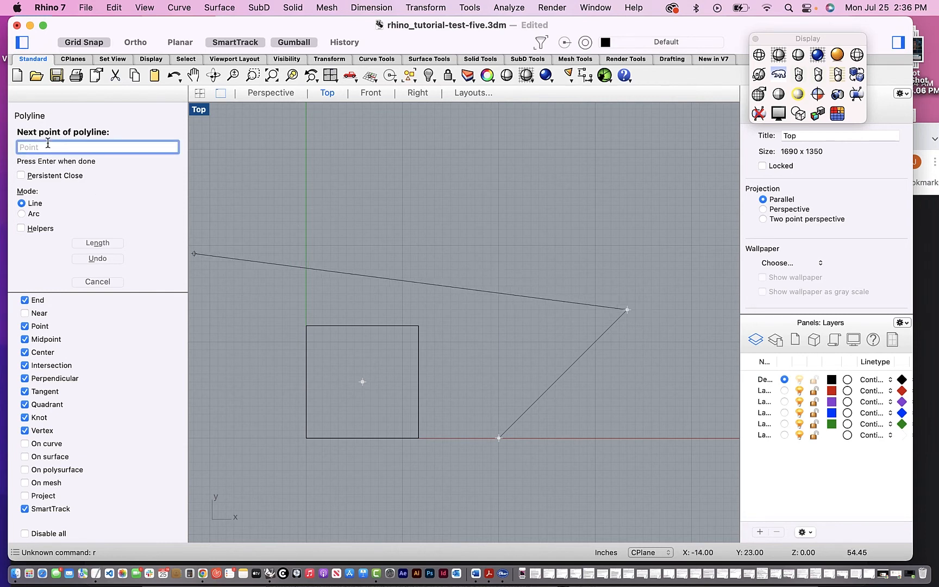
type("r-16,16")
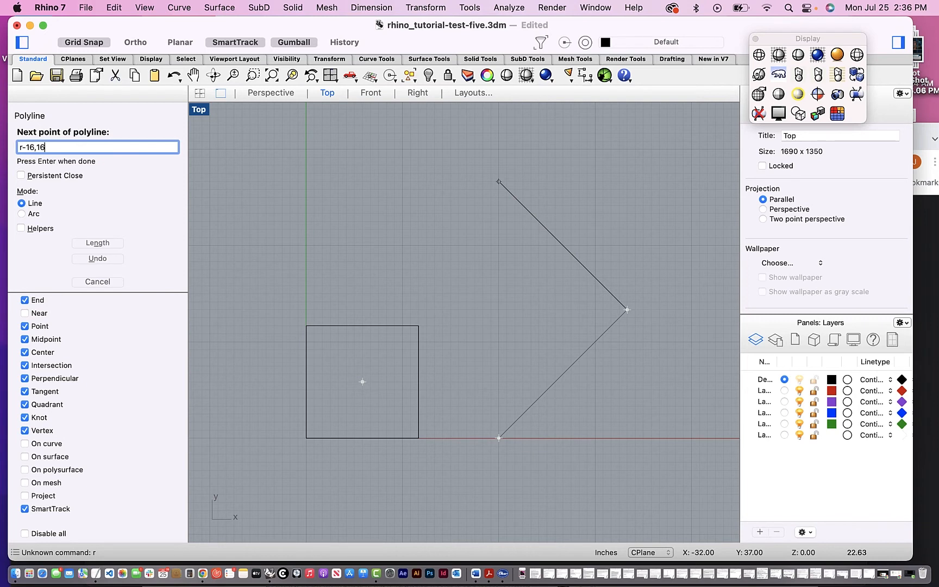
key("BackSpace")
key("BackSpace")
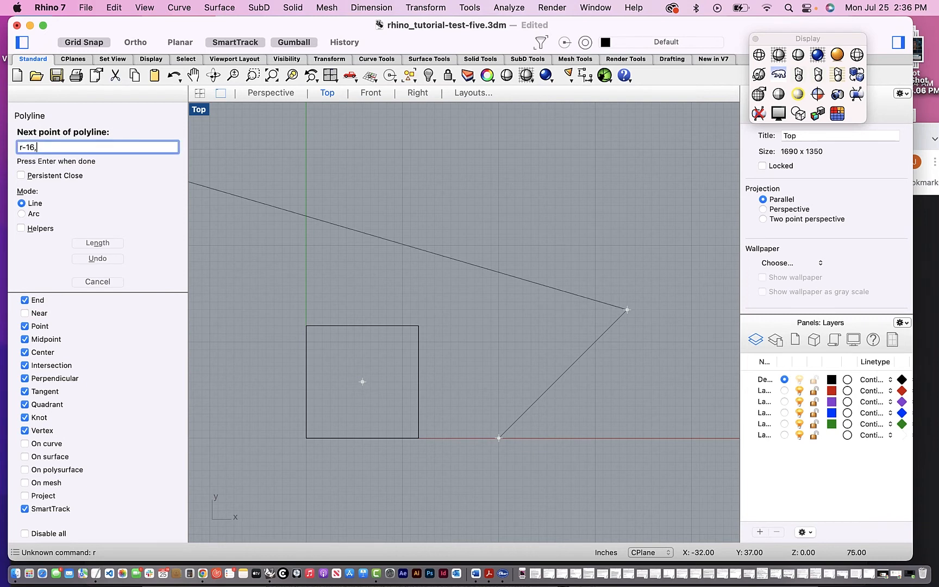
type("0")
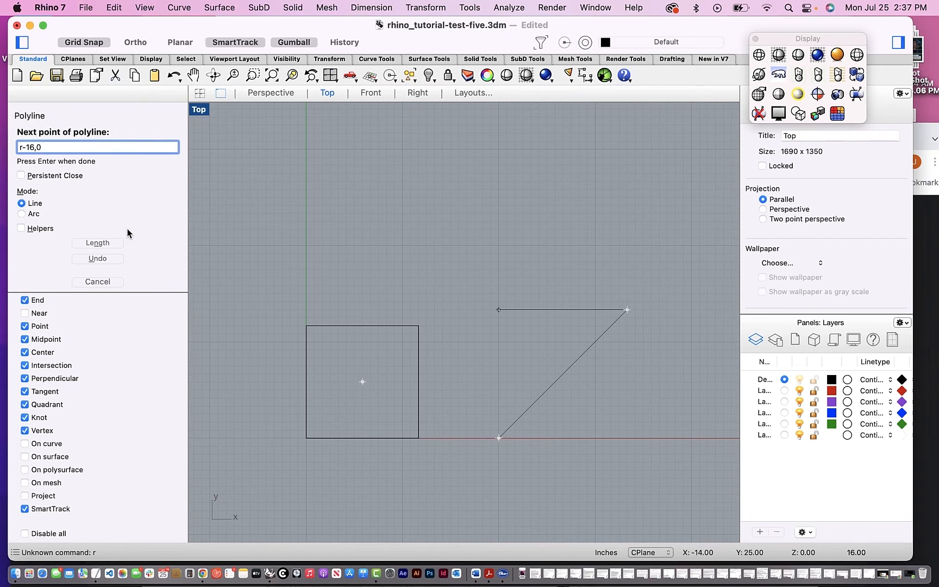
key("Return")
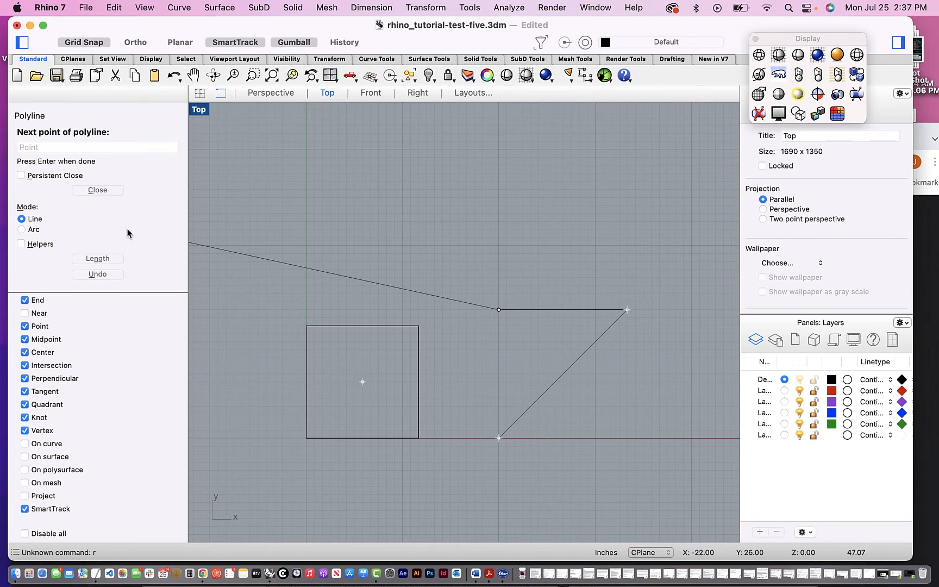
left_click(97, 191)
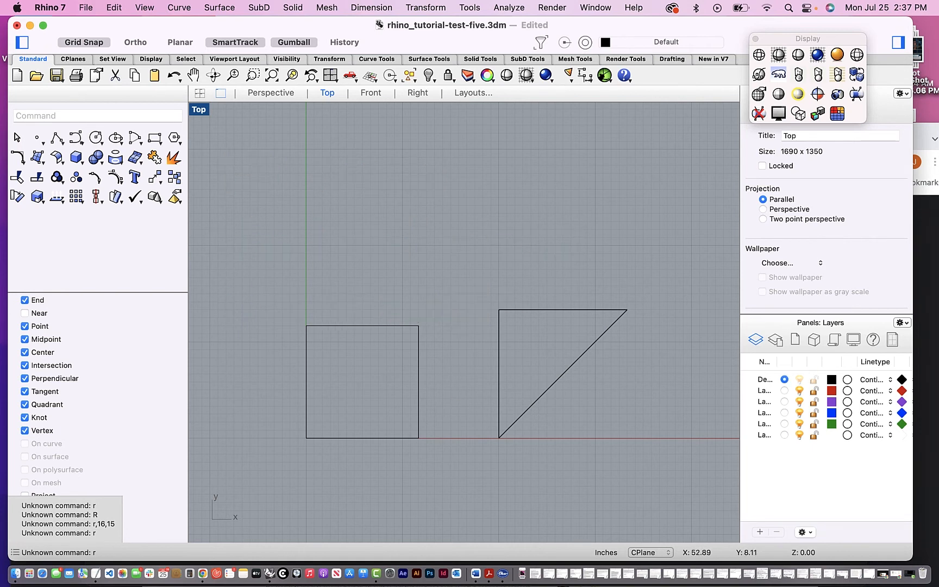
scroll(683, 306, "up", 3)
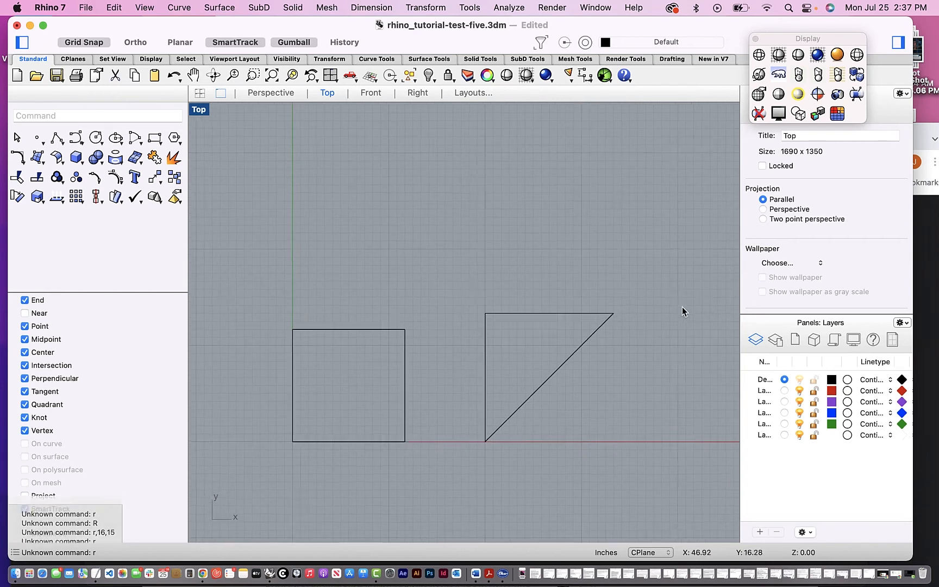
- Start a polyline above the square and triangle, and place a 22-inch first segment rising diagonally to the right
scroll(683, 308, "up", 5)
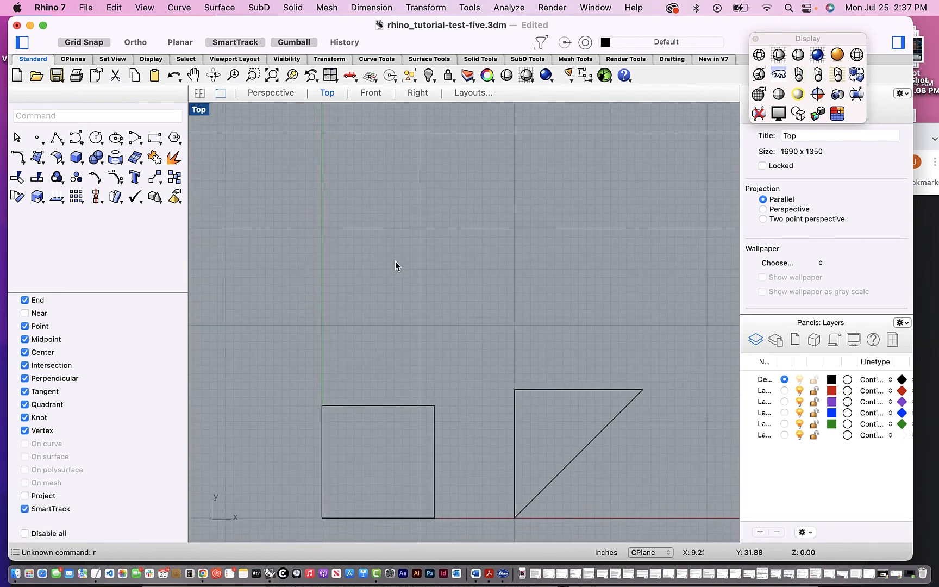
left_click(58, 139)
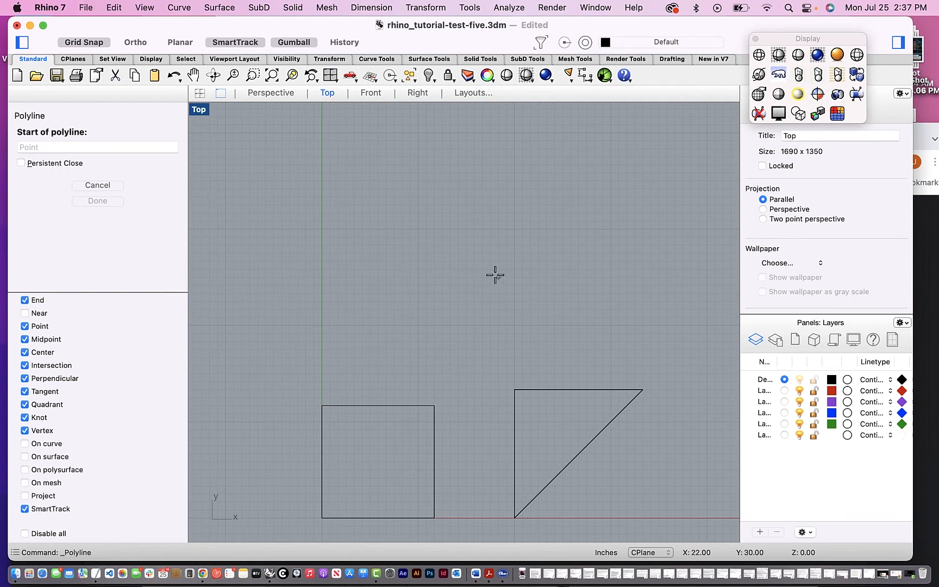
left_click(451, 289)
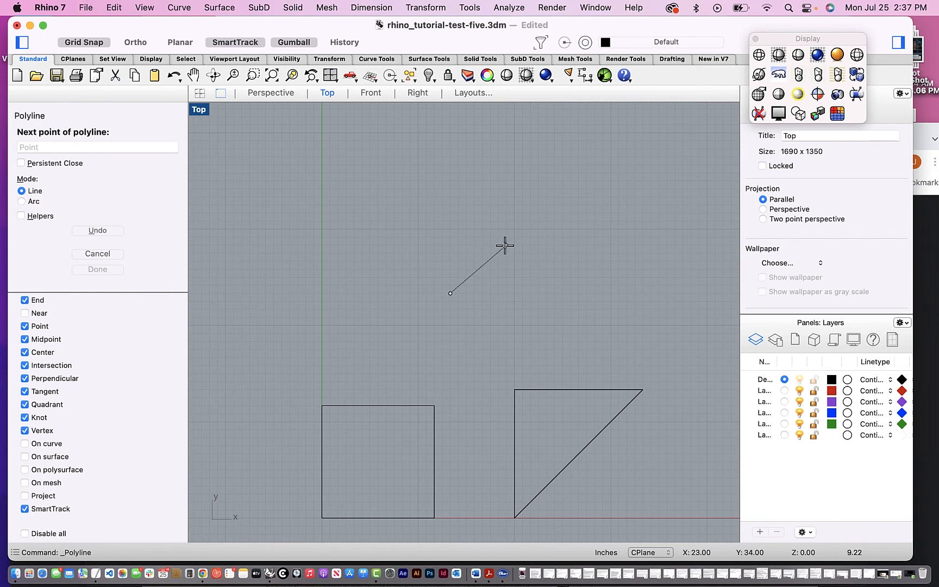
left_click(64, 147)
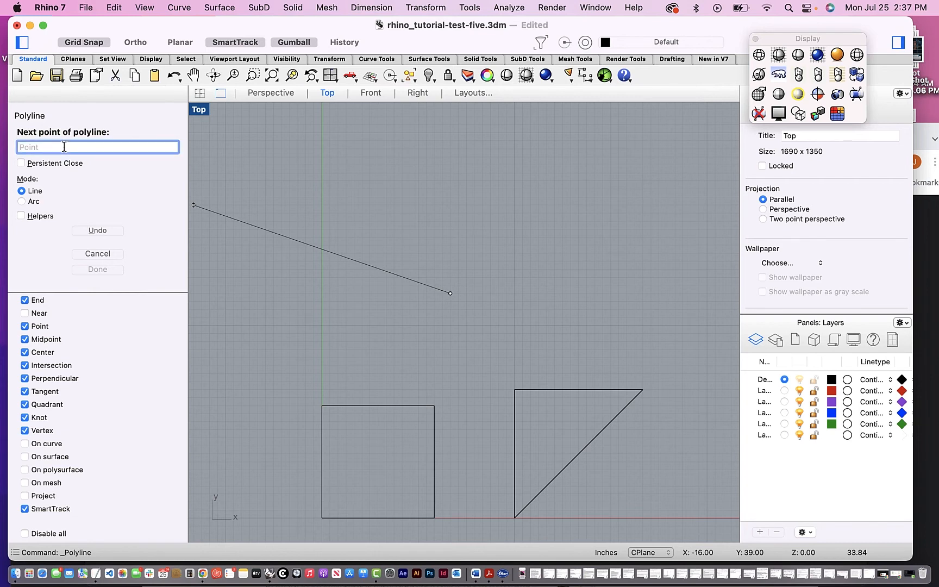
type("22")
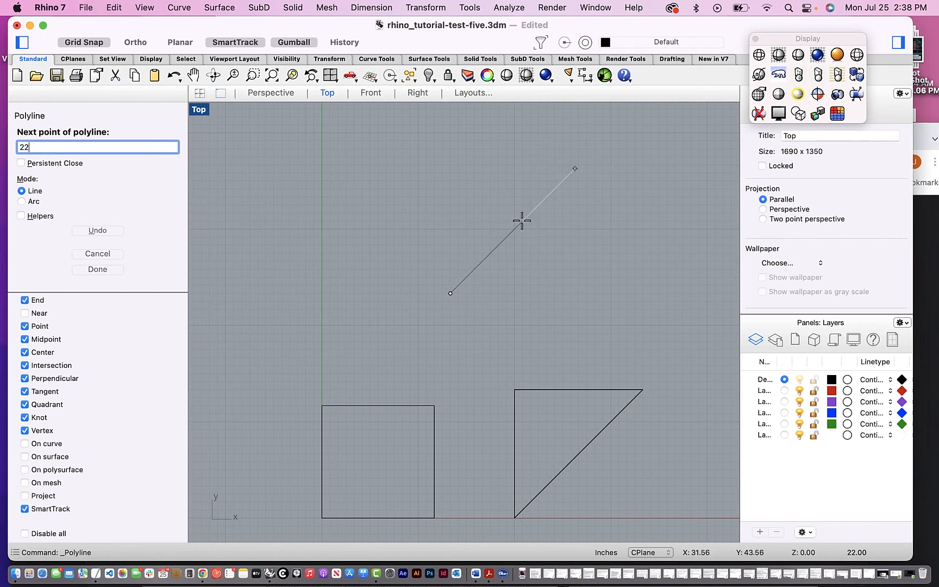
key("Return")
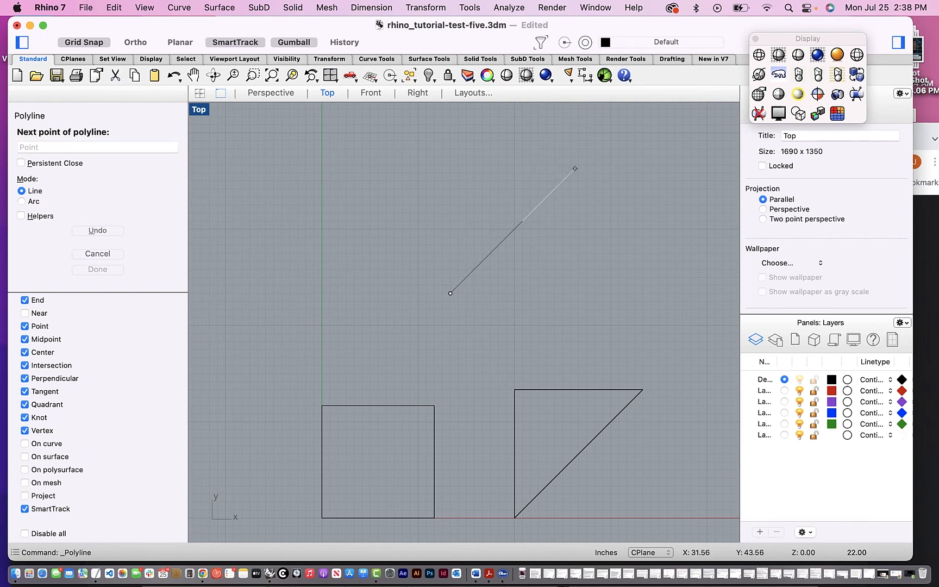
left_click(522, 218)
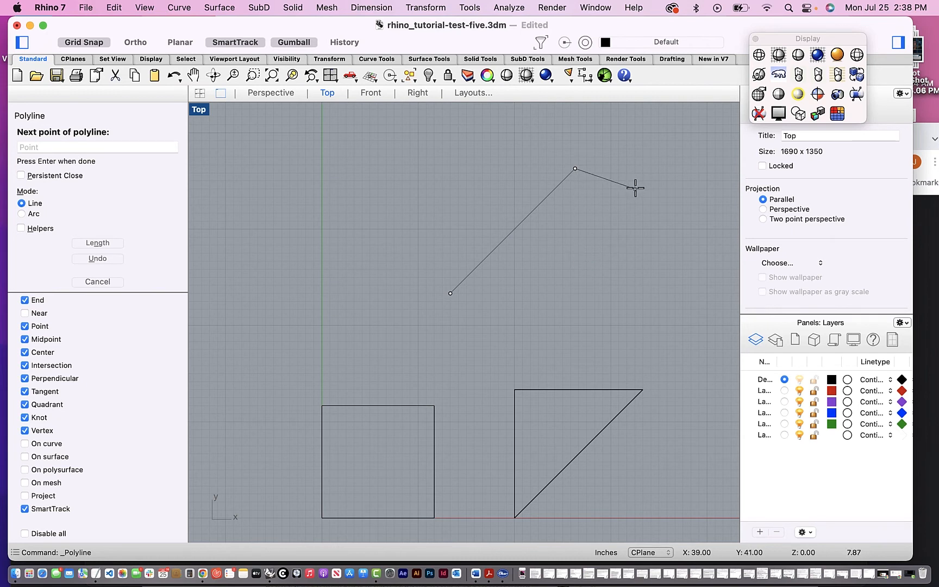
- Add a second segment to the polyline, 16 inches long and sloping down to the right
left_click(50, 147)
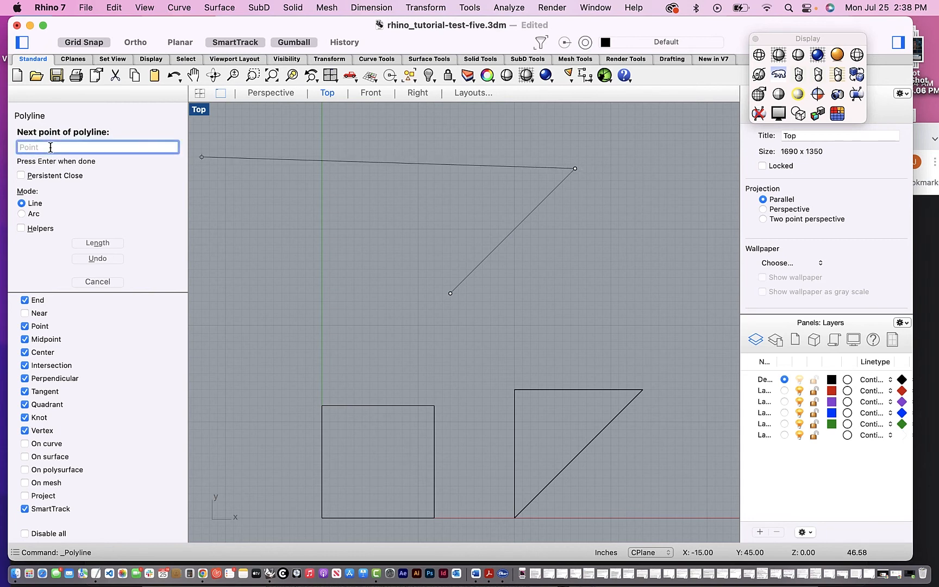
type("16")
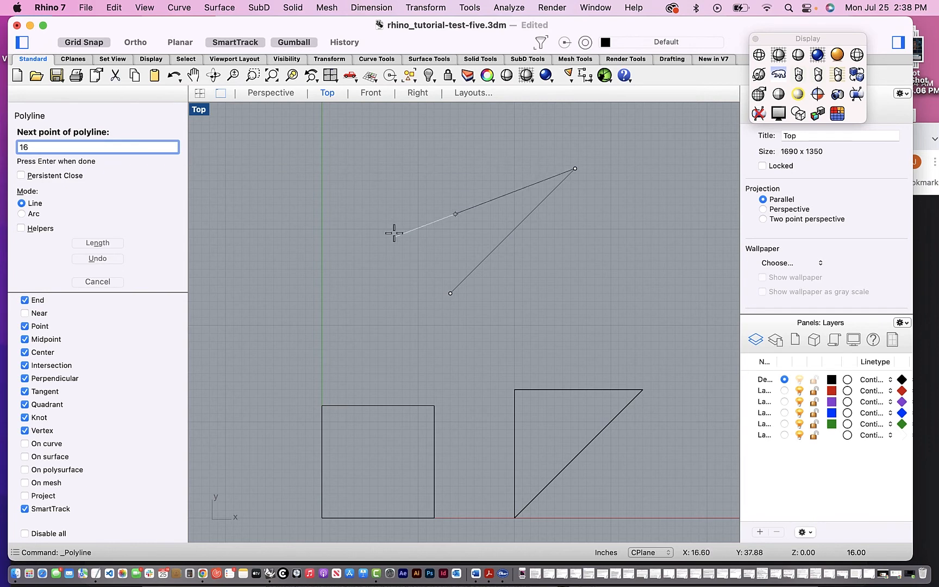
left_click(613, 236)
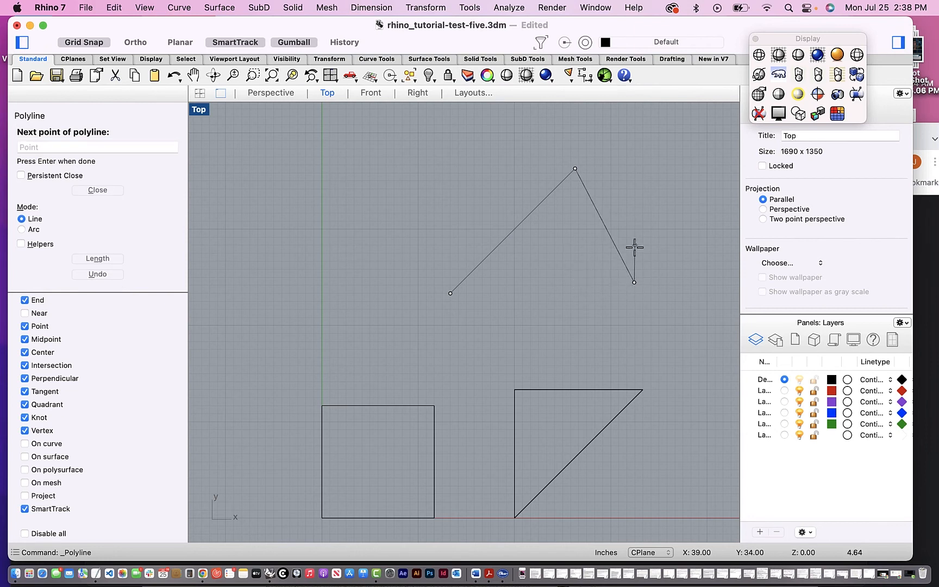
- Add a horizontal third segment ending at about X 50 using the Ortho constraint, and end the open polyline
scroll(665, 225, "right", 3)
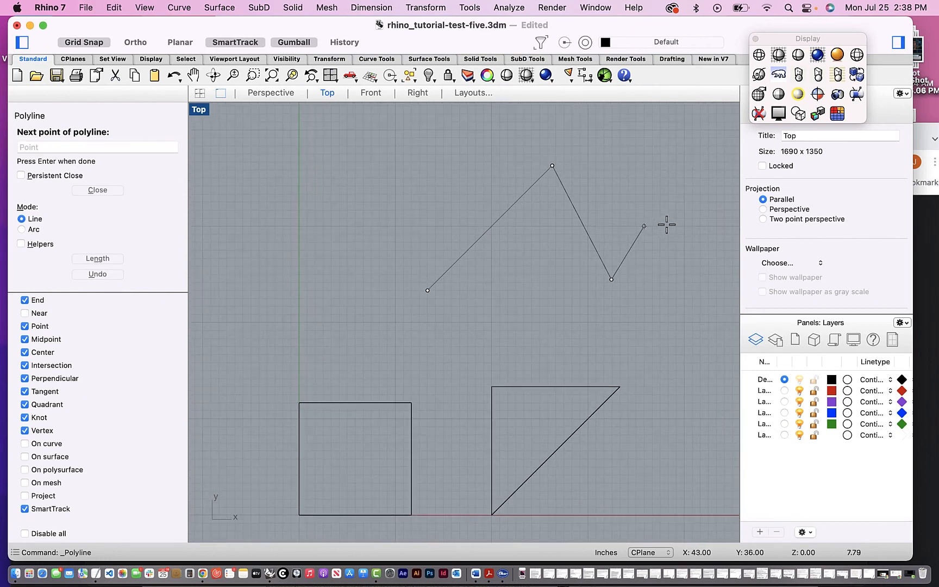
scroll(658, 220, "right", 5)
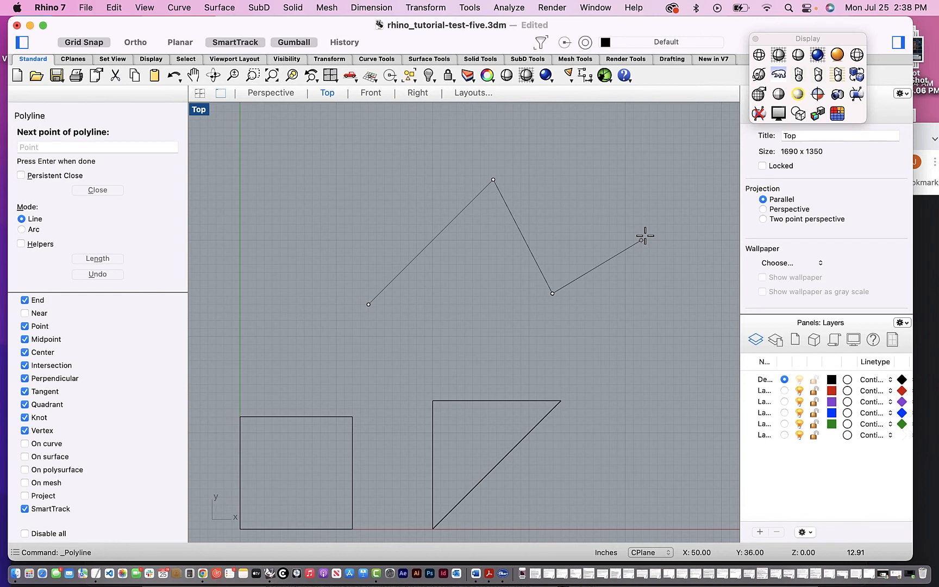
key("F8")
left_click(644, 234)
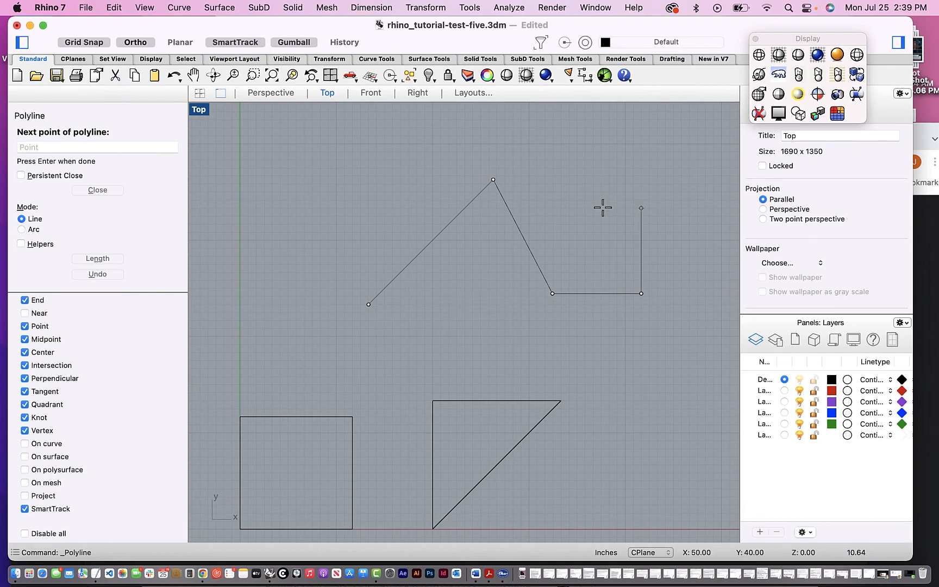
key("F8")
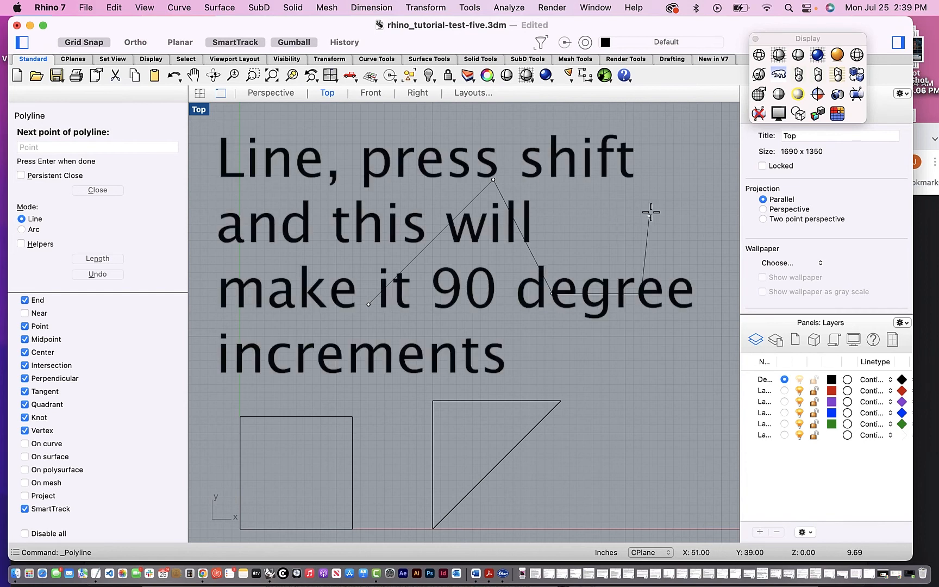
key("shift")
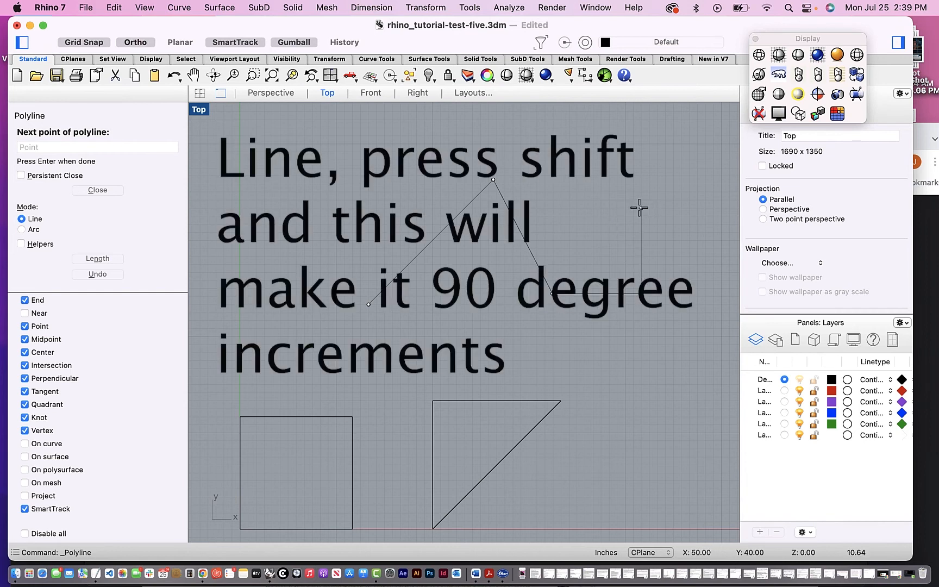
key("Return")
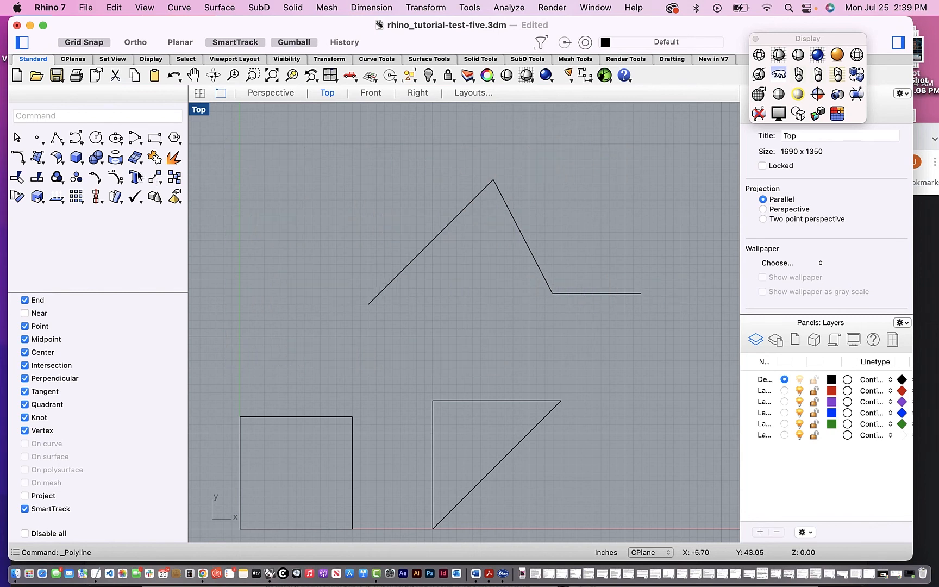
- Draw a new polyline from the open polyline's right end, going about 11.6 inches straight up and about 8 inches horizontally right
left_click(57, 140)
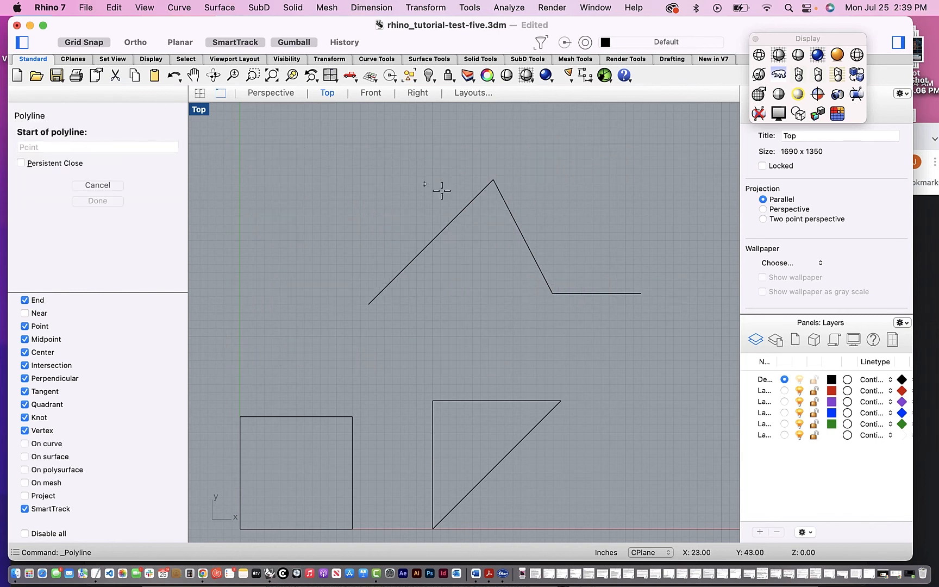
left_click(642, 294)
key("shift")
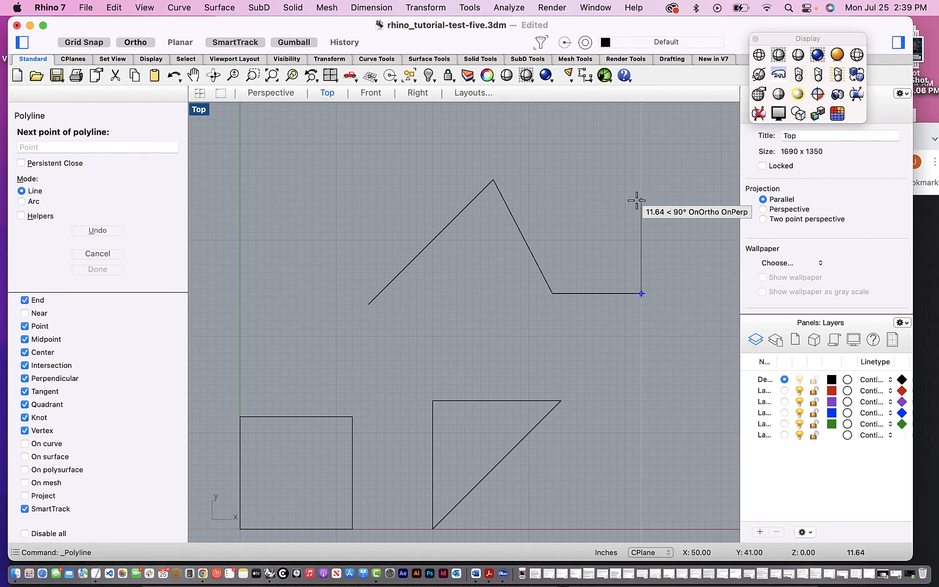
left_click(636, 201, "shift")
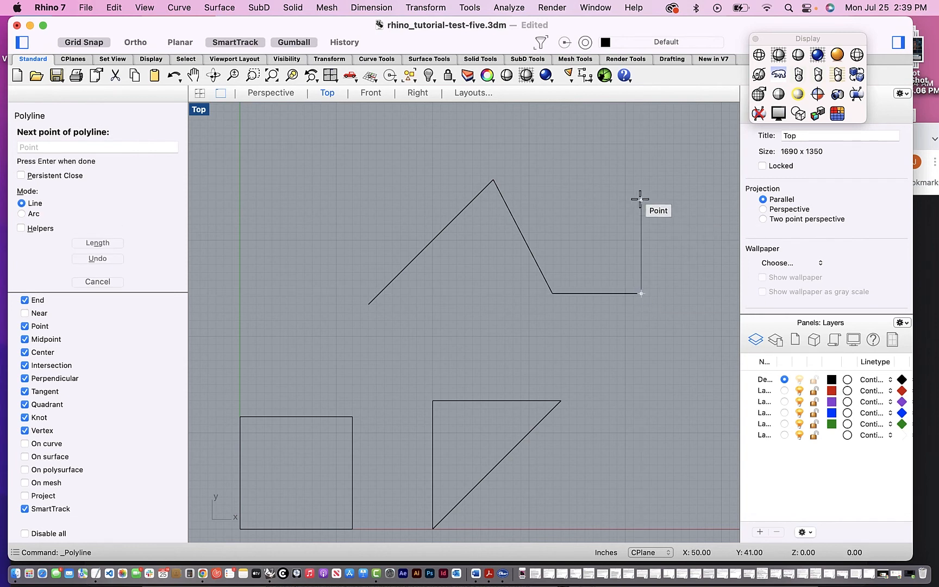
key("shift")
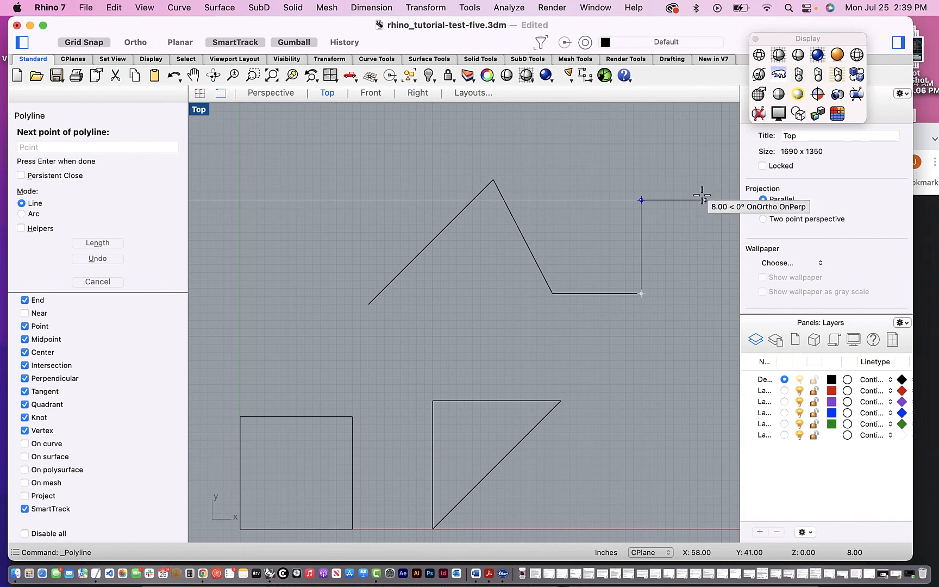
left_click(701, 200)
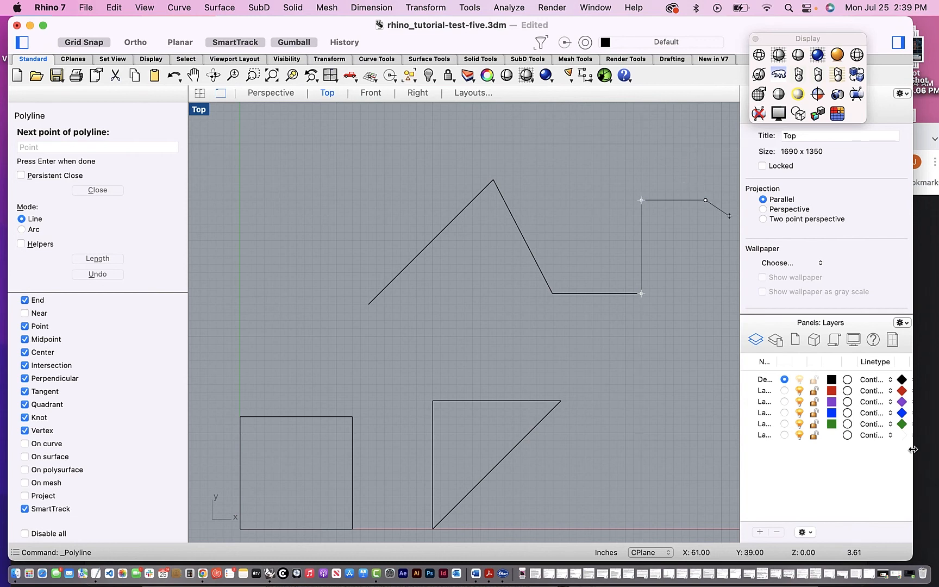
- Constrain the next segment to 20-degree angle increments with <20 and place its endpoint up and slightly left
left_click(26, 148)
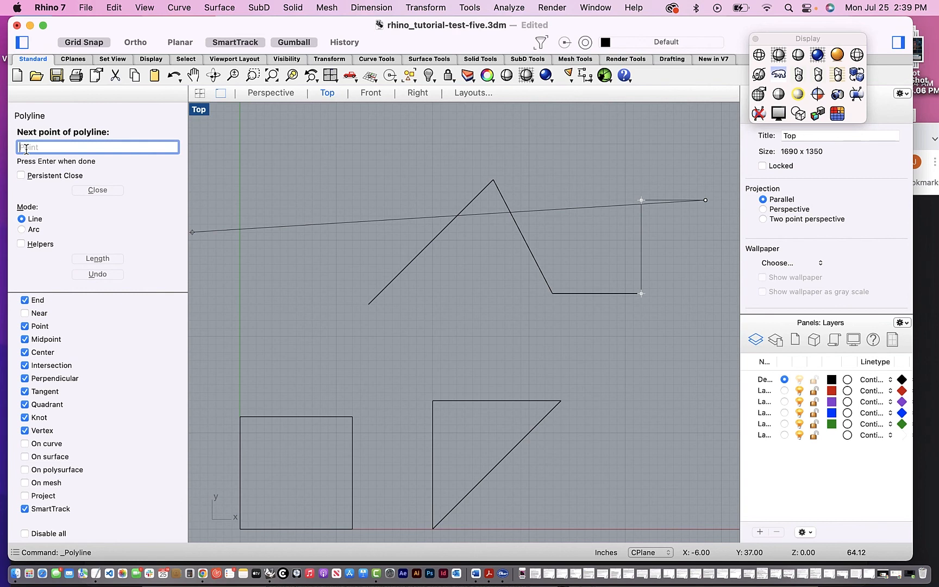
key("F8")
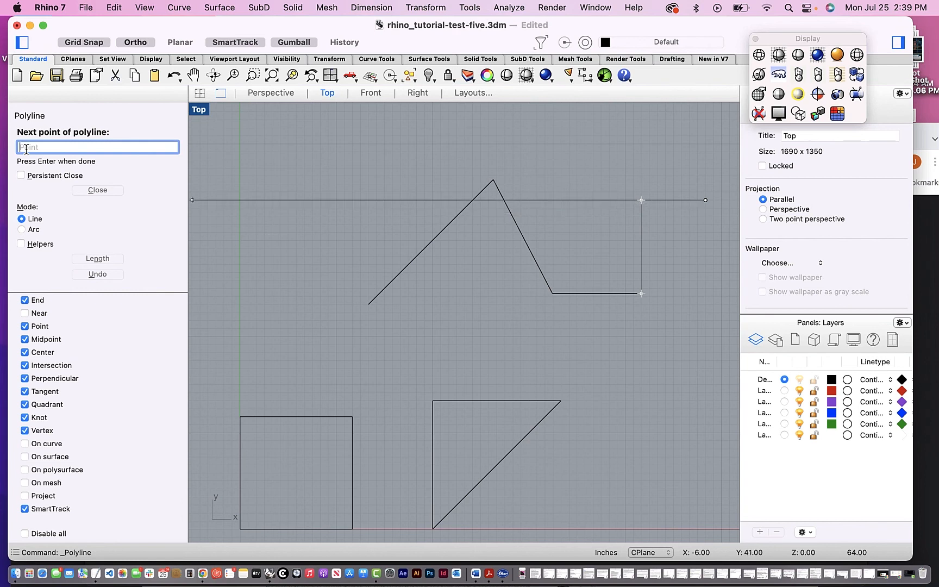
type("<")
key("F8")
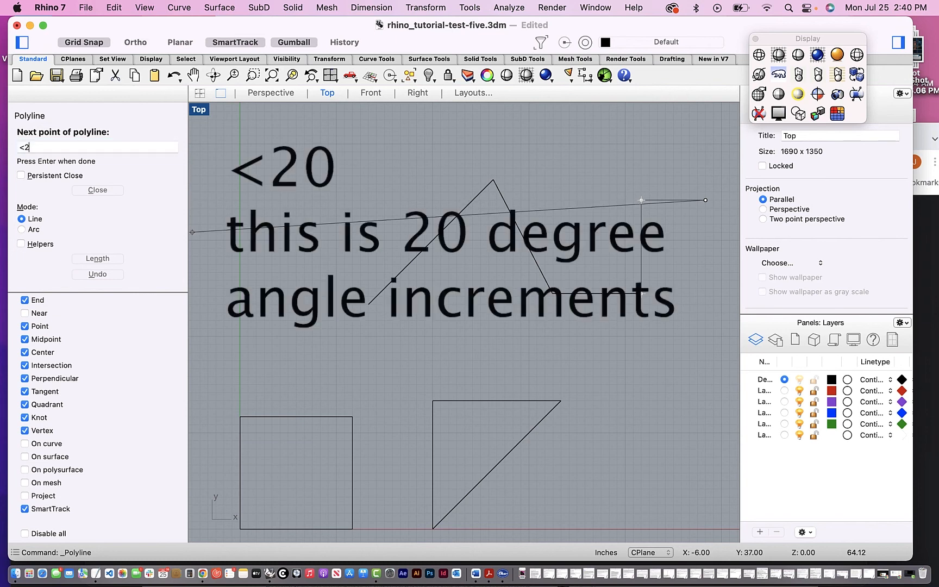
type("20")
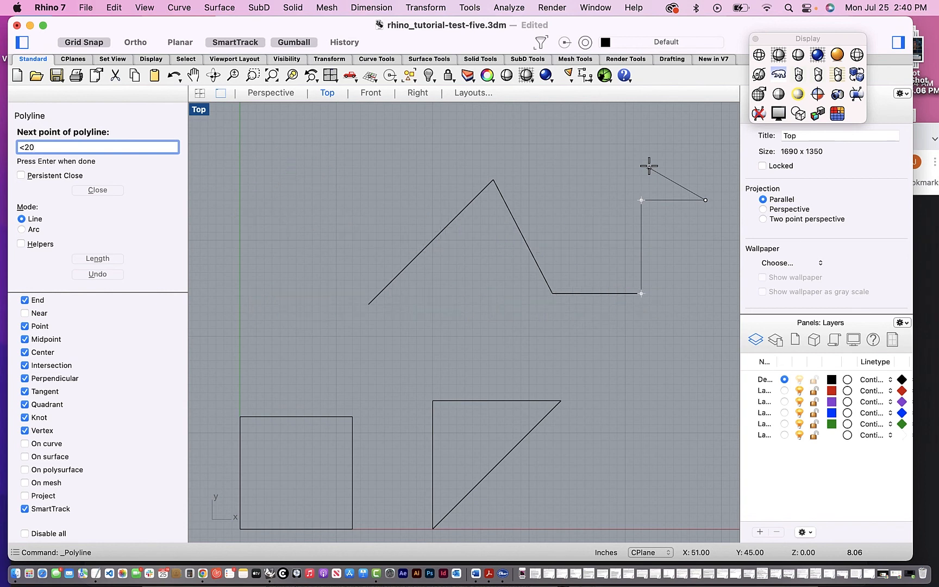
key("Return")
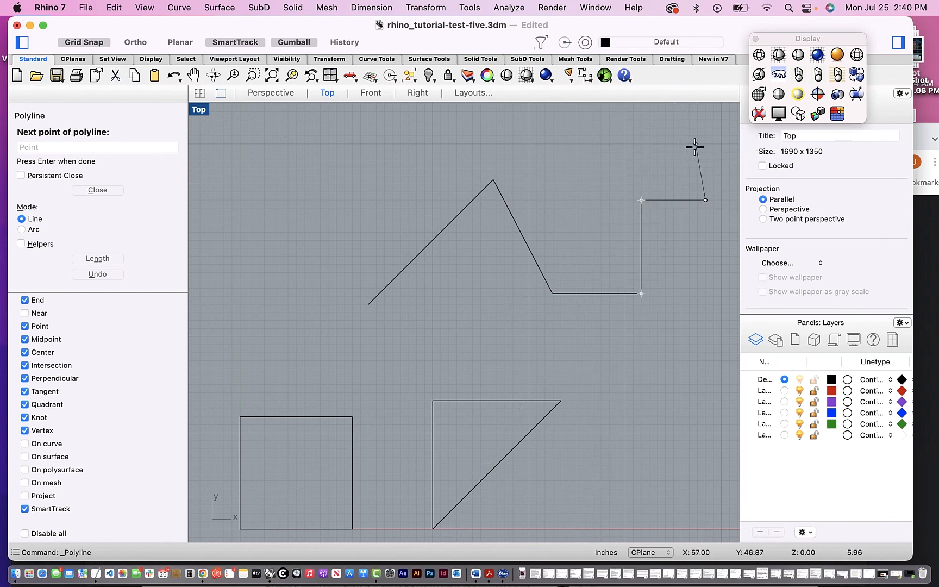
left_click(679, 136)
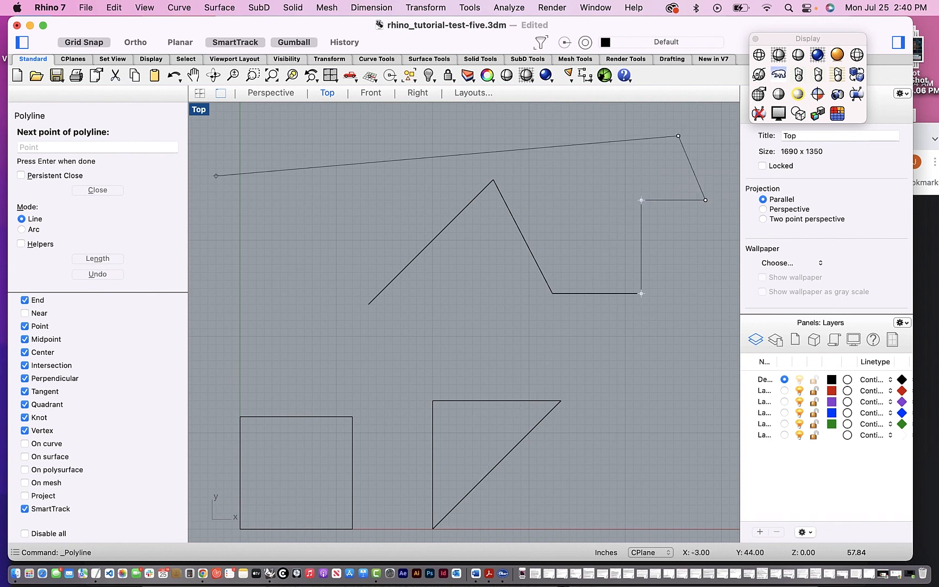
- Constrain the following segment to 70-degree angle increments with <70 and place its endpoint down-left, between the earlier polyline's diagonal legs
key("shift")
type("<70")
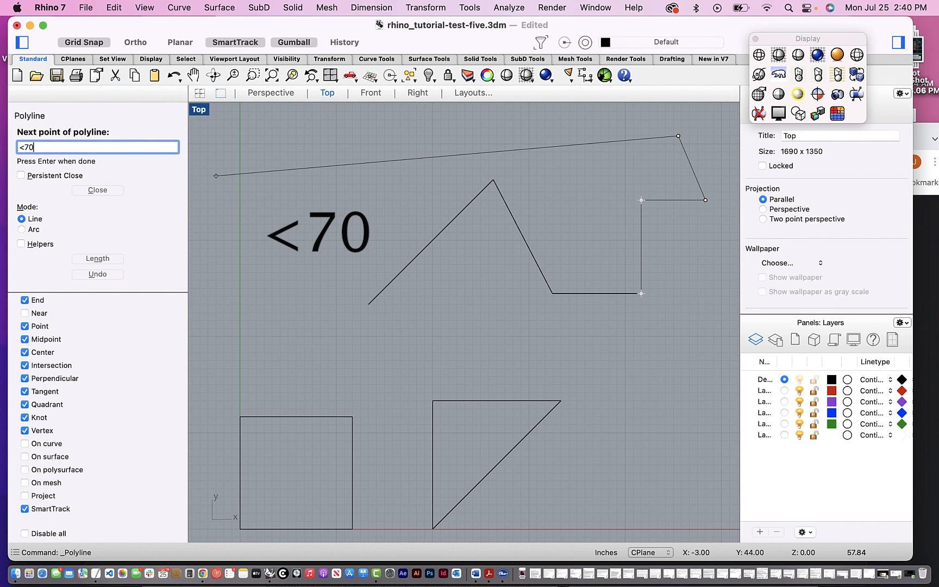
key("Return")
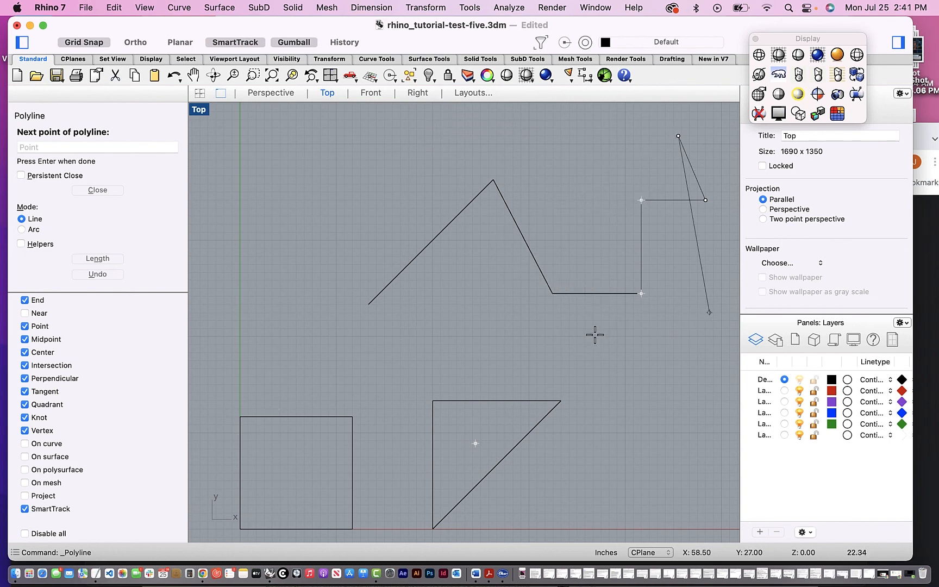
key("F8")
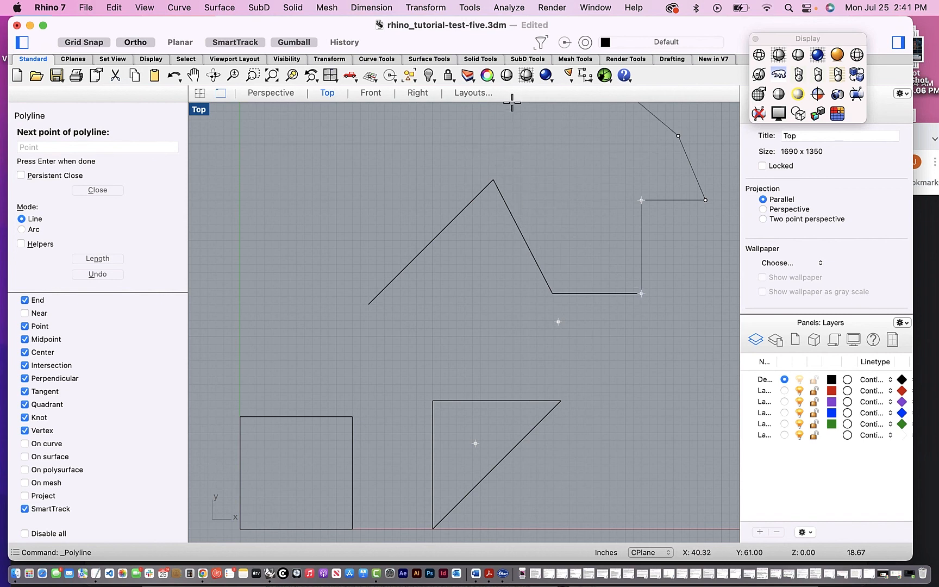
scroll(511, 102, "up", 3)
scroll(512, 102, "up", 5)
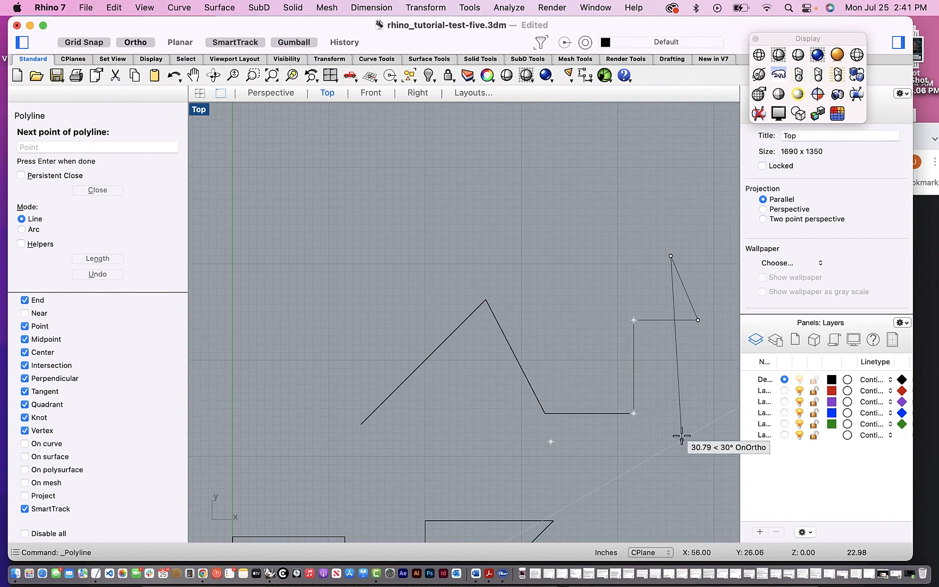
key("shift")
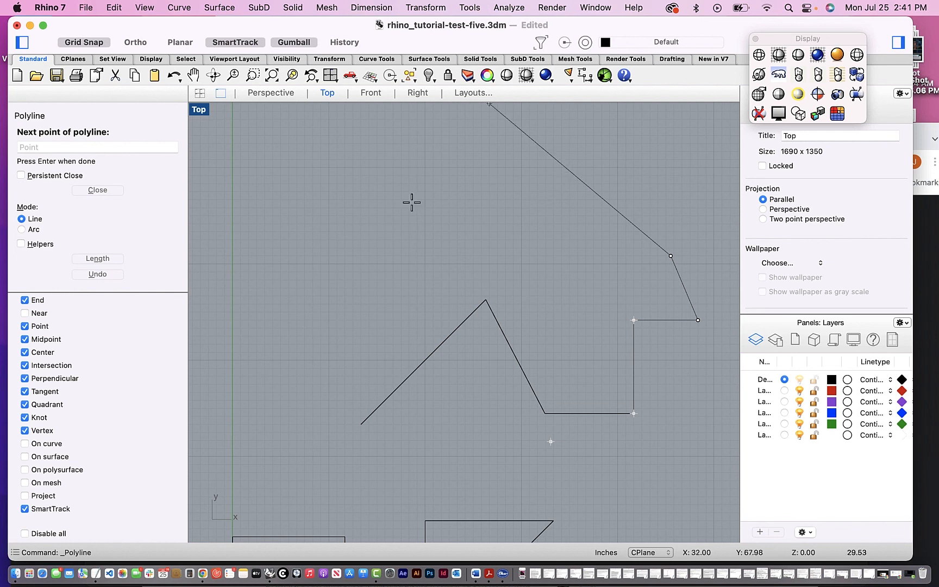
left_click(457, 379)
- Add several more unconstrained segments to the polyline, including a point on the earlier polyline's peak, and discard the whole unfinished polyline
left_click(402, 312)
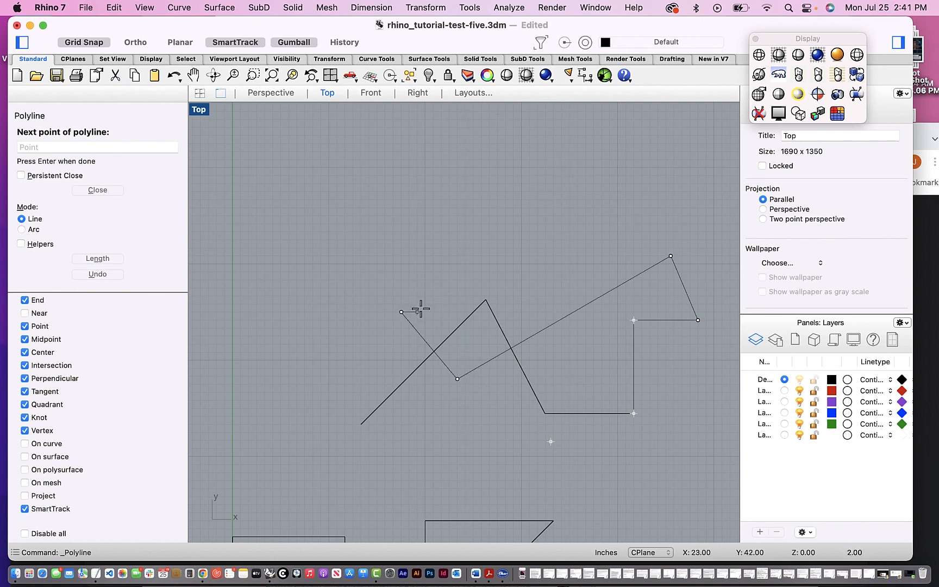
left_click(618, 263)
left_click(618, 304)
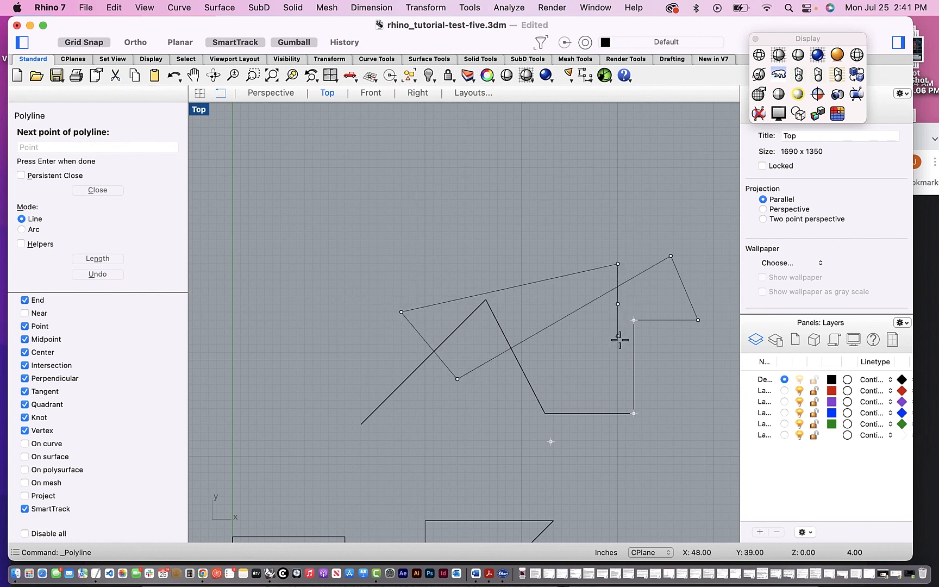
left_click(617, 448)
left_click(486, 300)
left_click(618, 264)
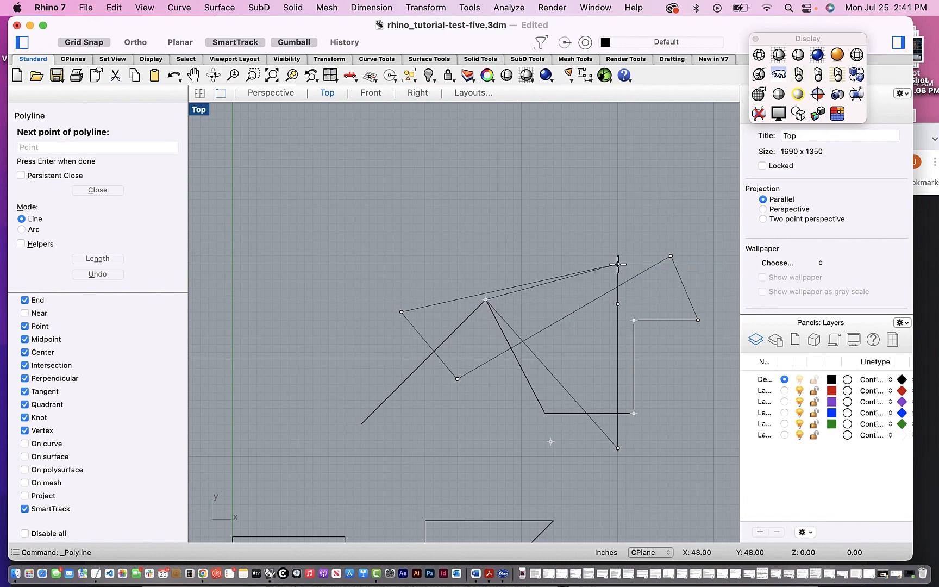
key("Escape")
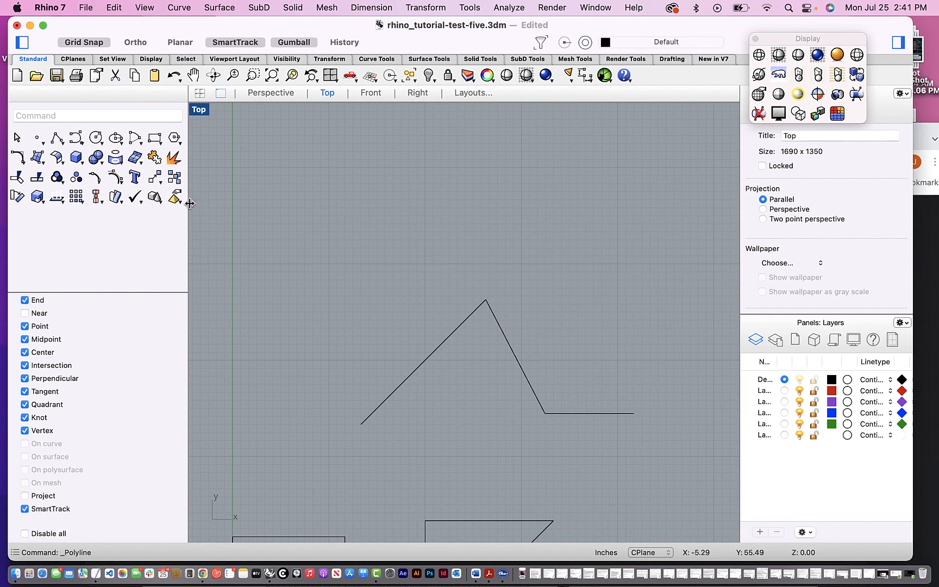
- Start a new polyline at 36,36 and draw its first diagonal segment 16 inches right and 16 inches up
left_click(57, 139)
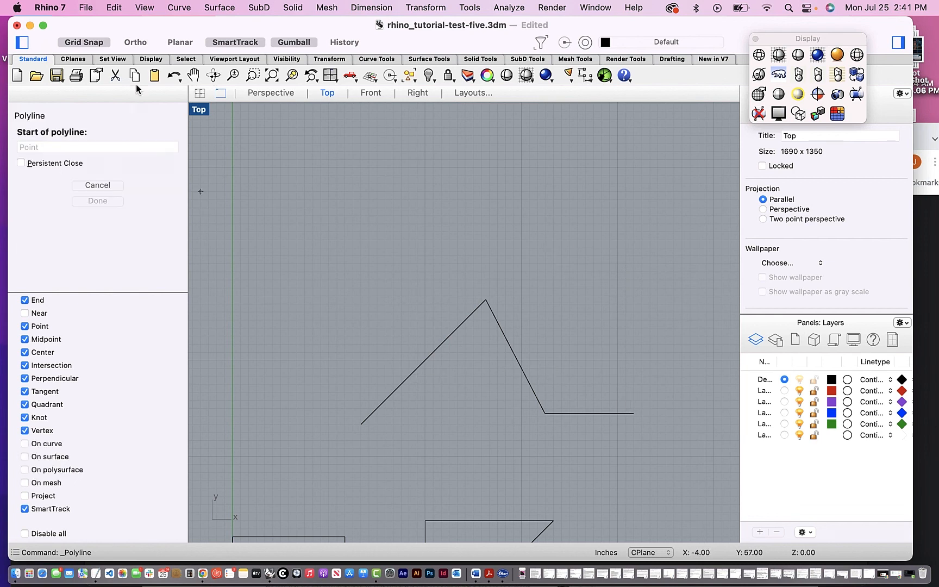
left_click(44, 148)
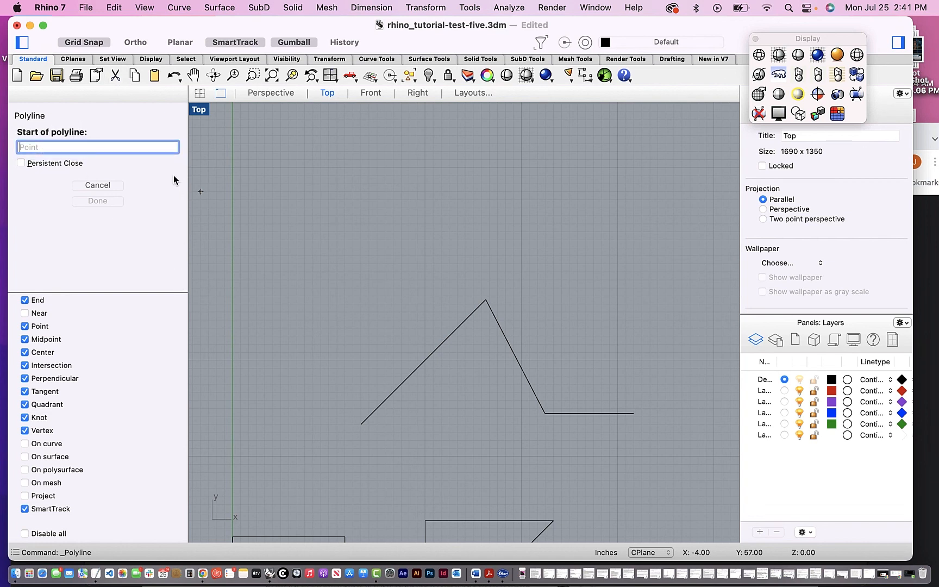
scroll(473, 396, "down", 5)
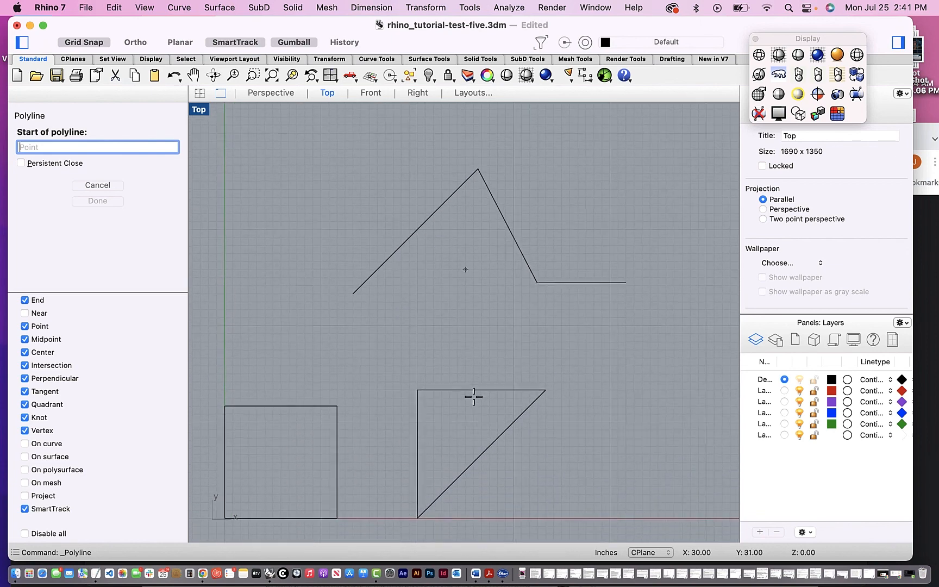
scroll(473, 396, "down", 1)
scroll(473, 394, "up", 4)
scroll(474, 394, "left", 2)
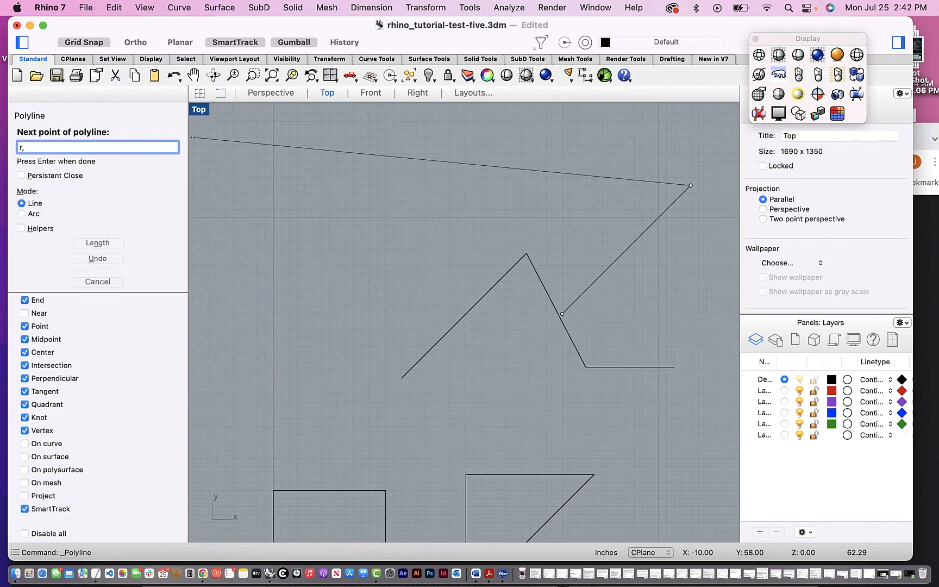
- Add a horizontal segment with the relative coordinate r-16,0 and close the triangle at the polyline's start point
key("BackSpace")
type("-1")
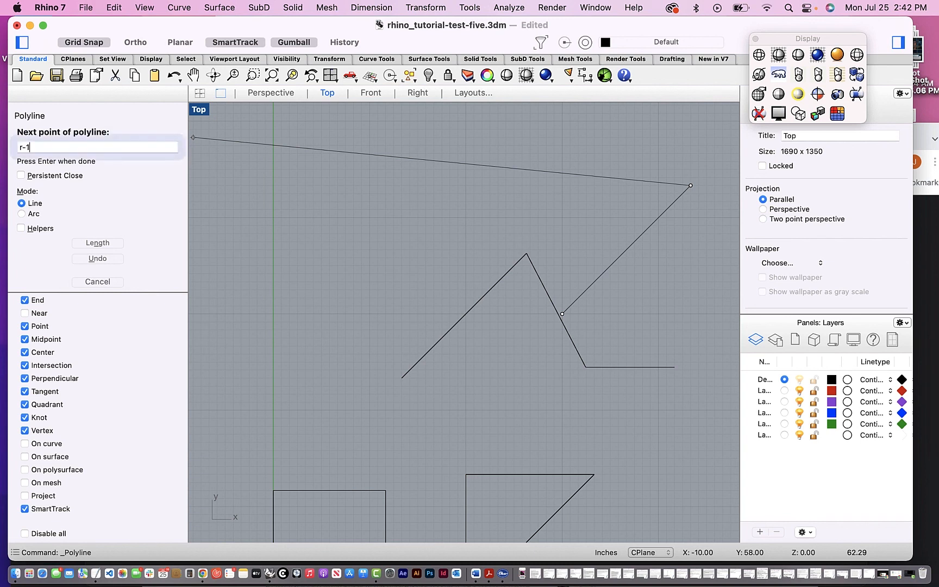
type("6,")
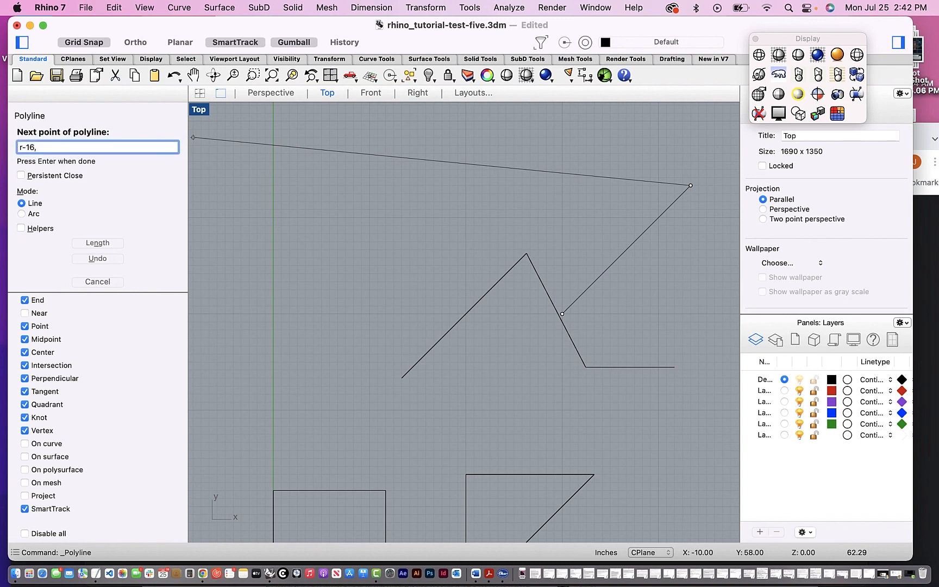
type("16")
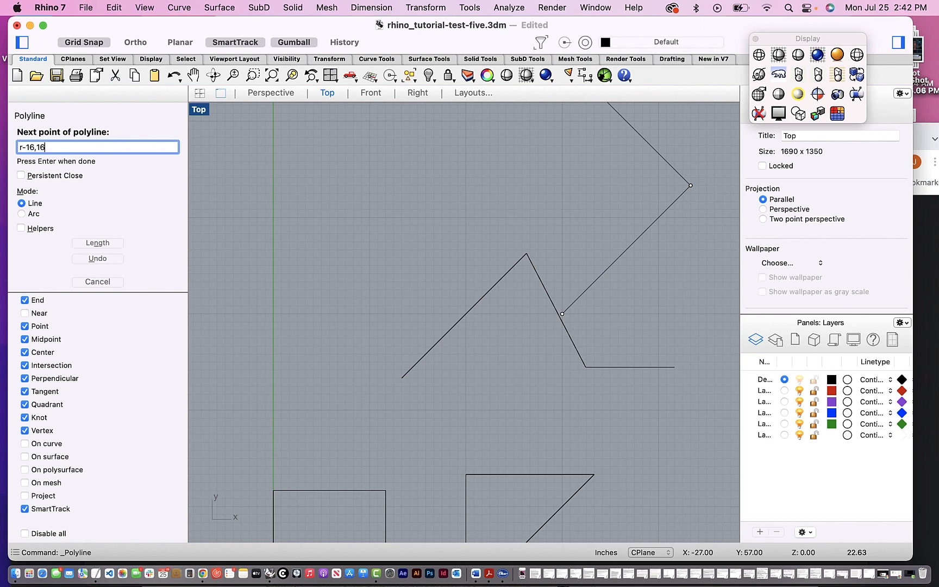
key("BackSpace")
key("BackSpace")
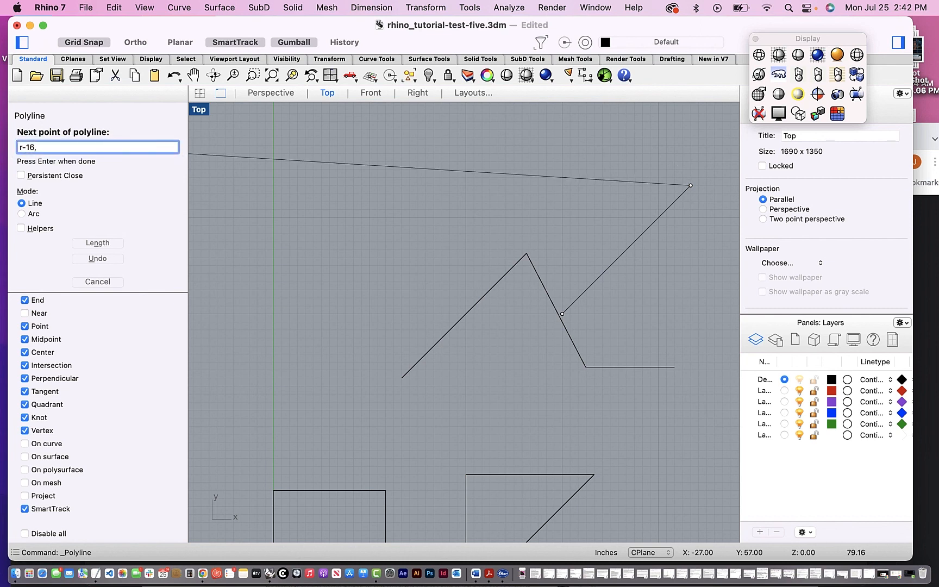
type("0")
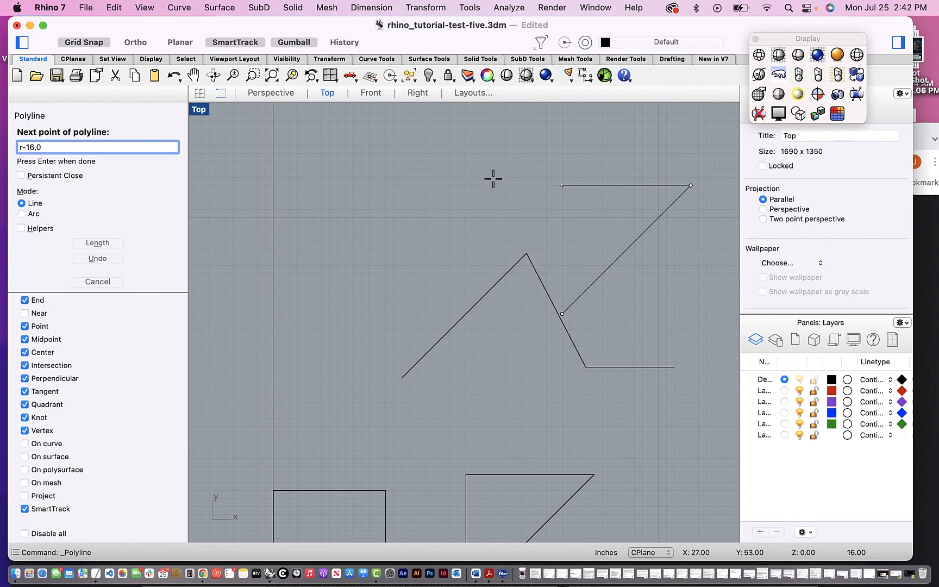
key("Return")
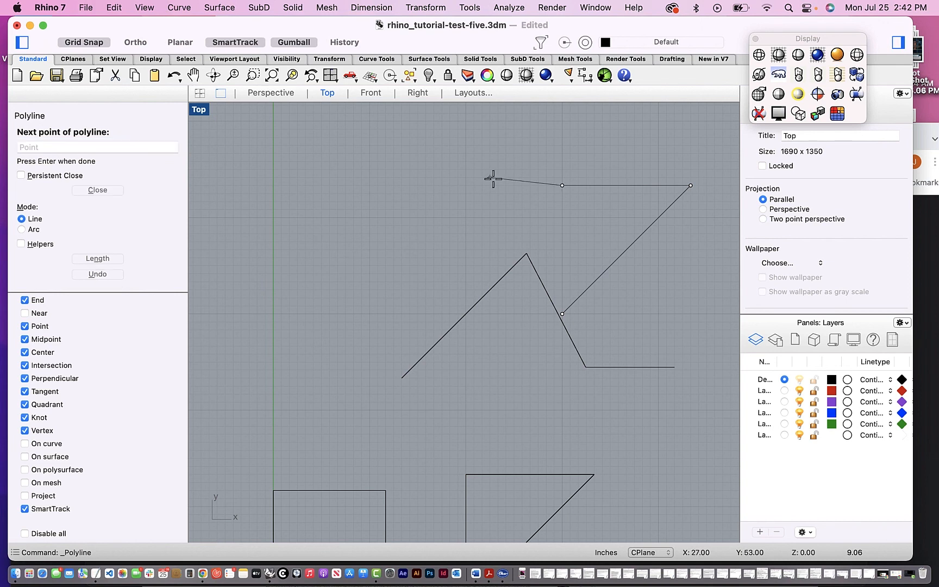
left_click(562, 314)
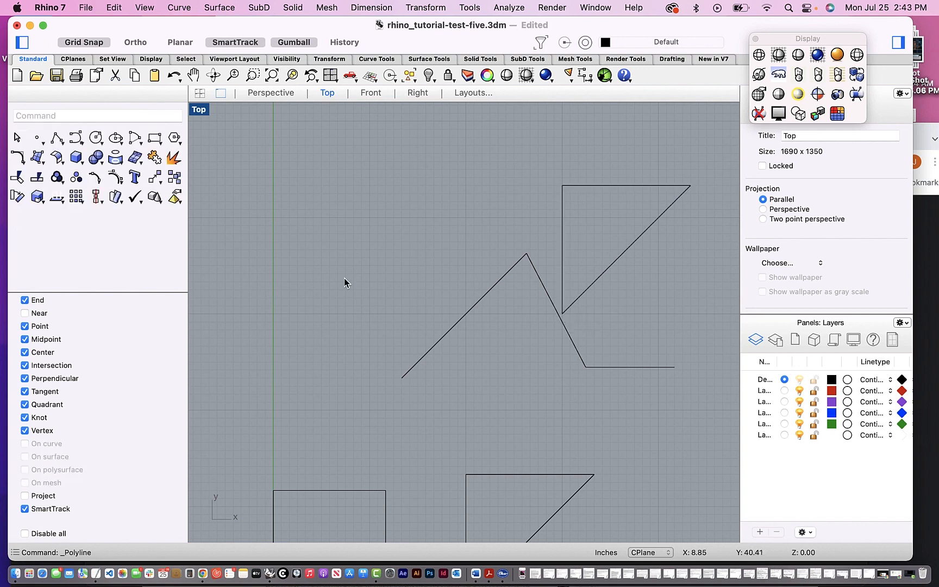